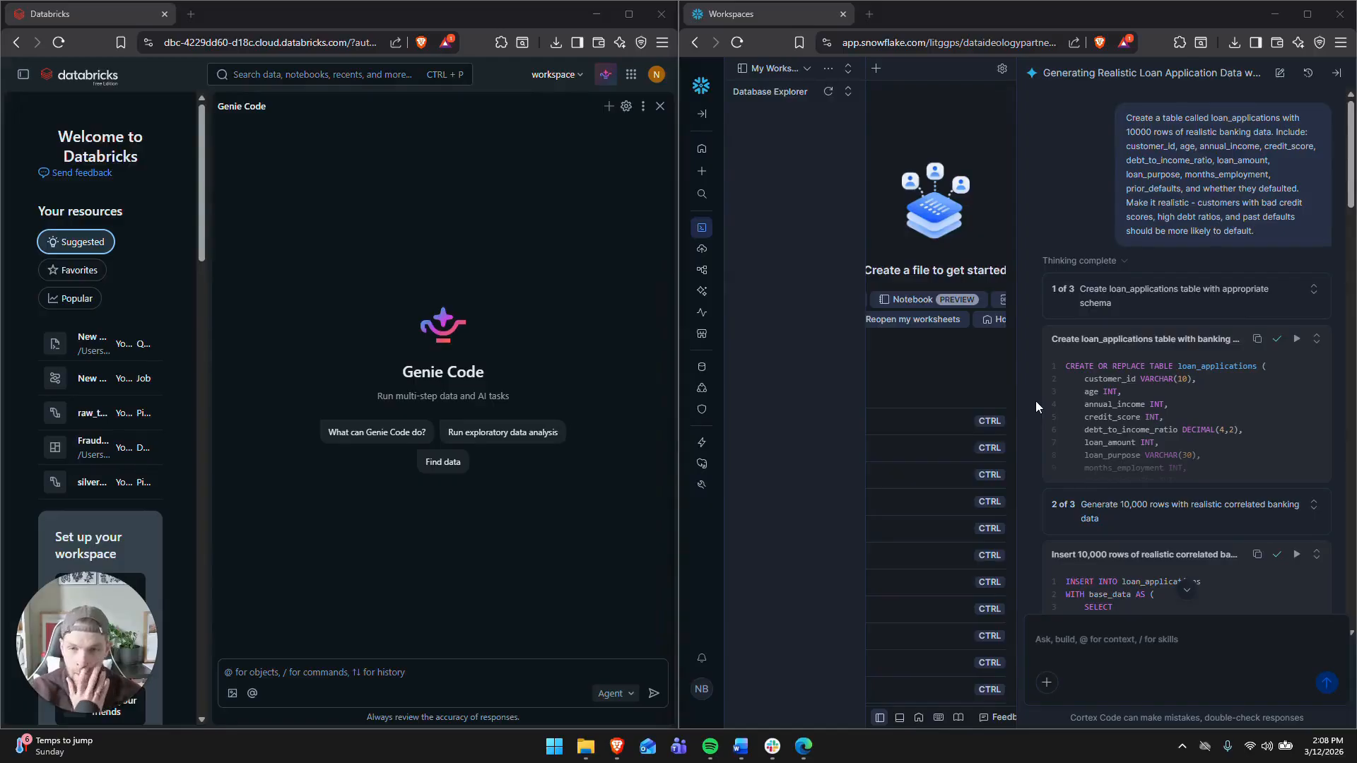
{"action": "left_click", "coordinate": [1021, 315]}
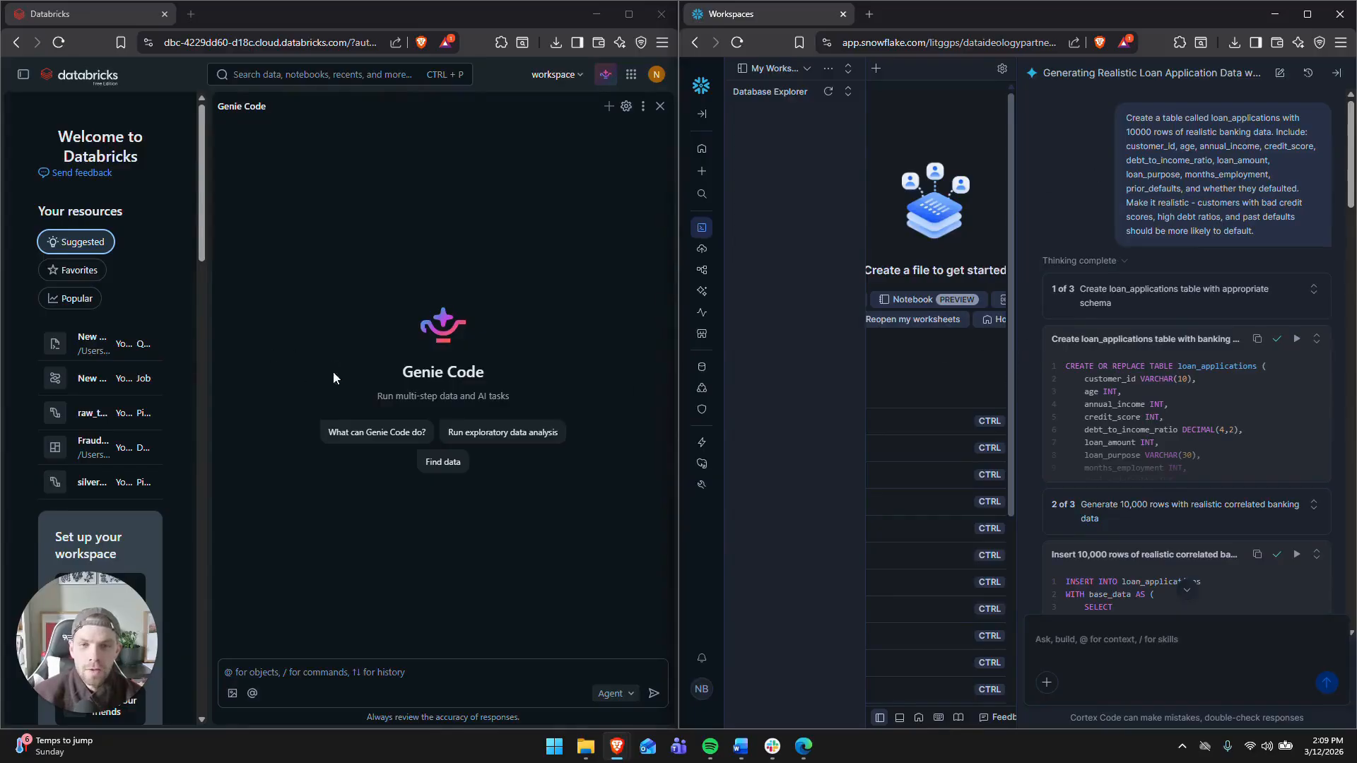
{"action": "left_click_drag", "start_coordinate": [200, 354], "coordinate": [202, 387]}
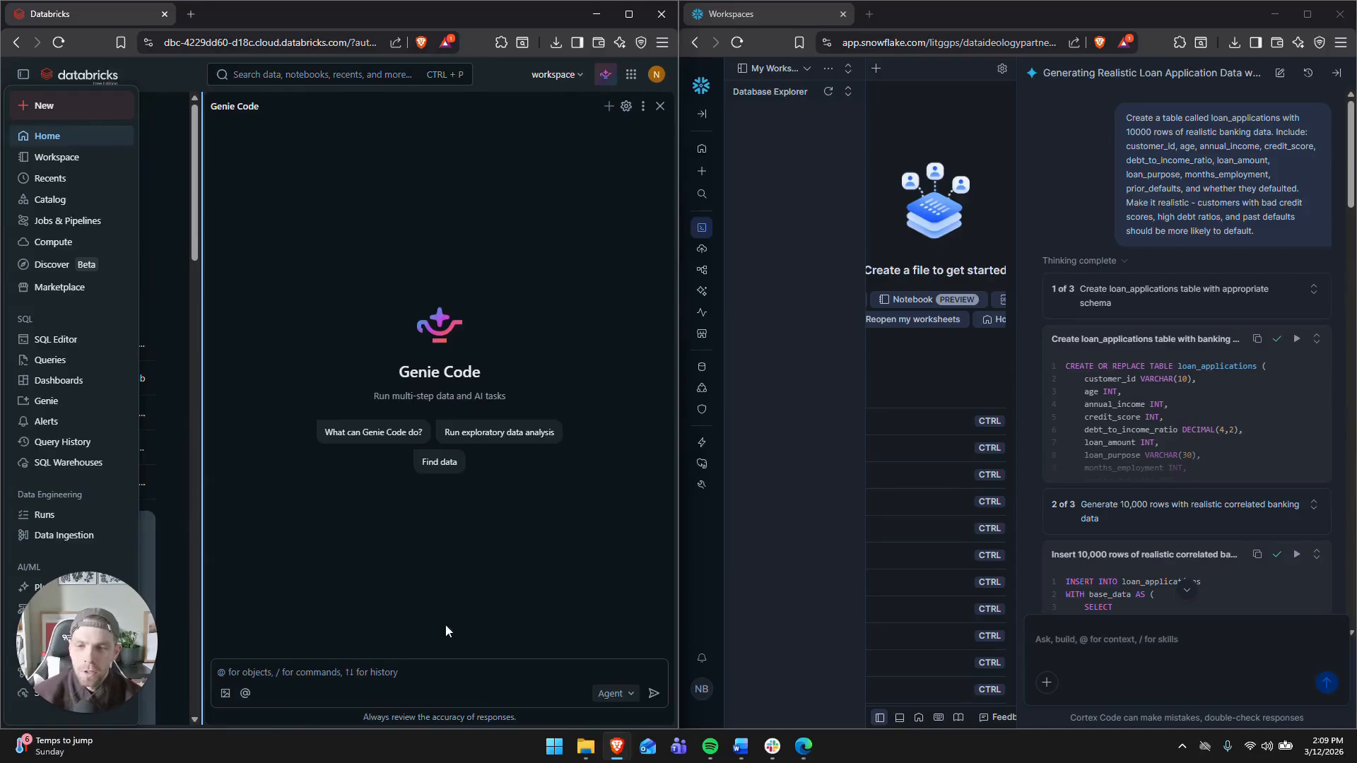
Step: Copy the loan_applications table prompt from the Snowflake chat and submit it to Genie Code in Databricks
{"action": "left_click", "coordinate": [1106, 173]}
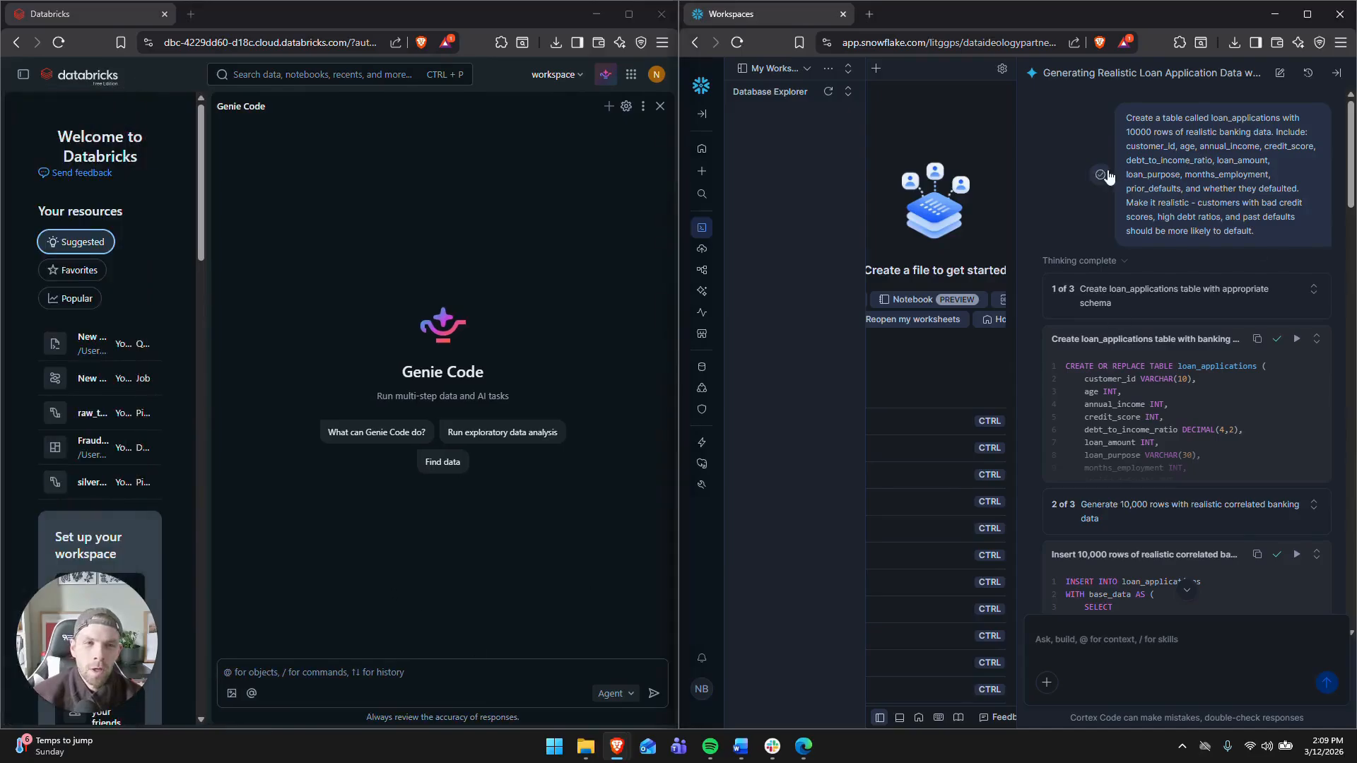
{"action": "left_click", "coordinate": [339, 673]}
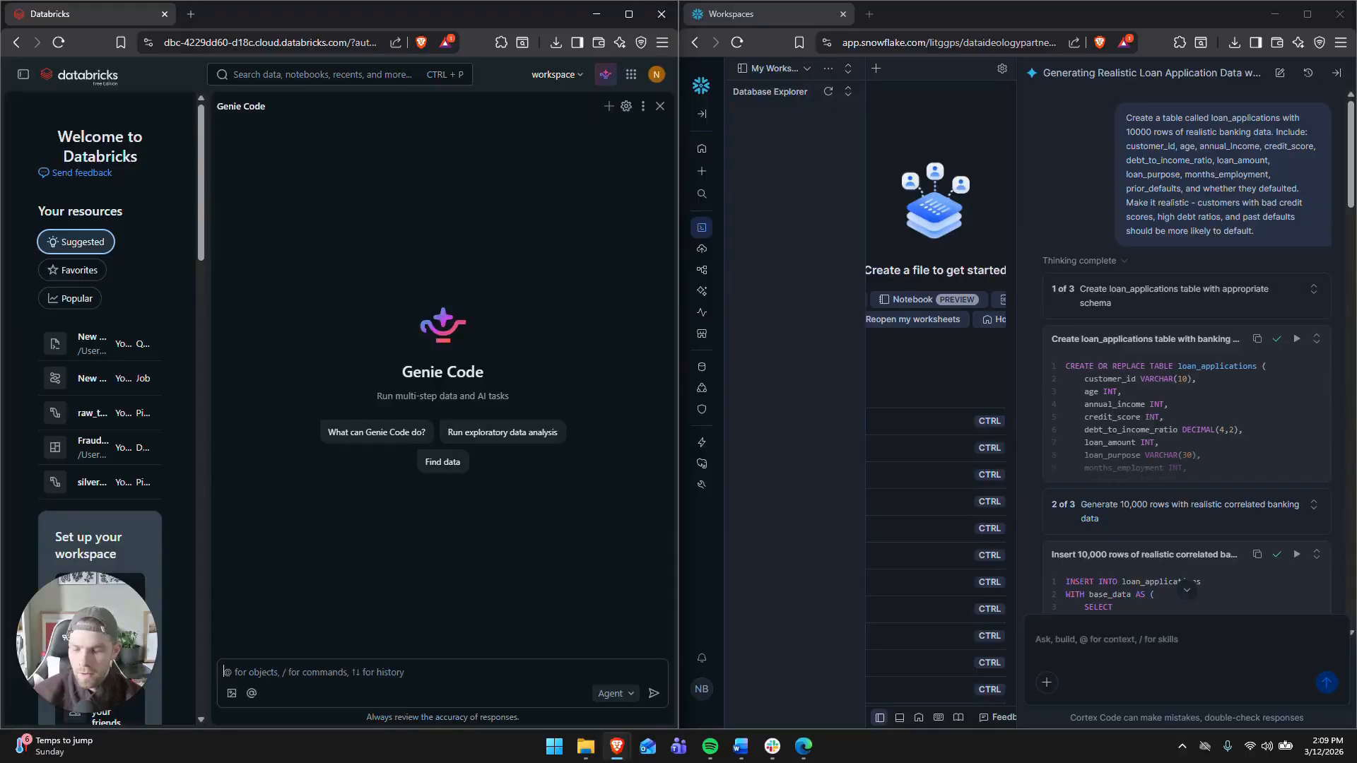
{"action": "key", "text": "ctrl+v"}
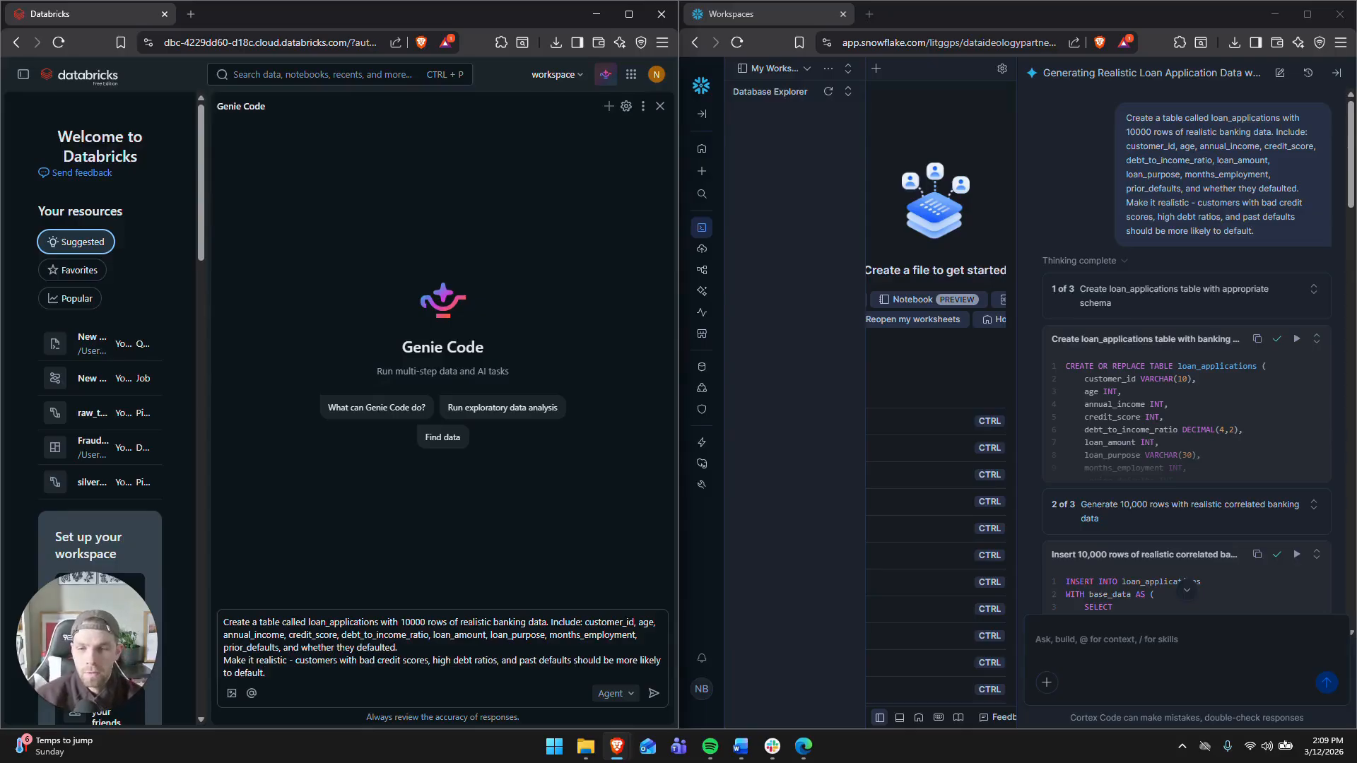
{"action": "key", "text": "Return"}
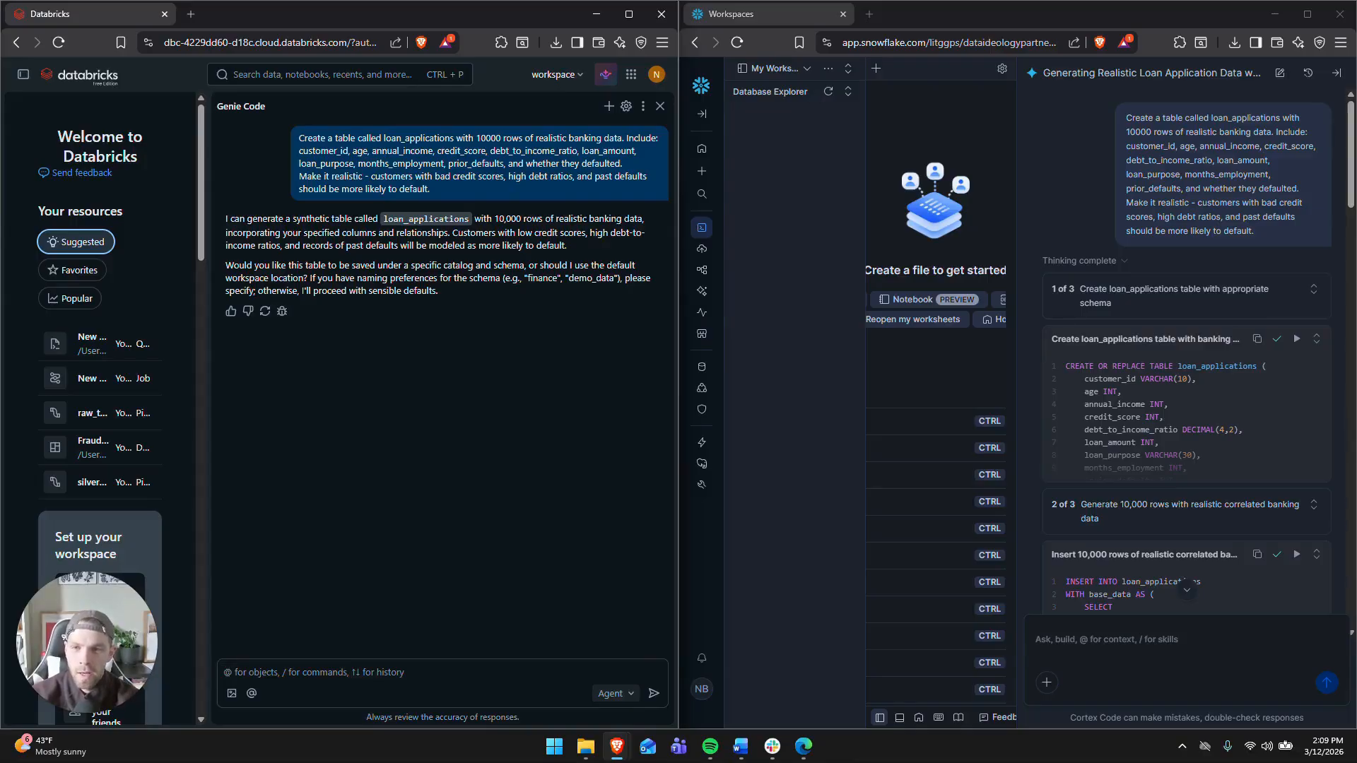
Step: Answer Genie Code's table location question with "no use defaults" and approve running the generated loan_applications code, including the overwrite
{"action": "type", "text": "no"}
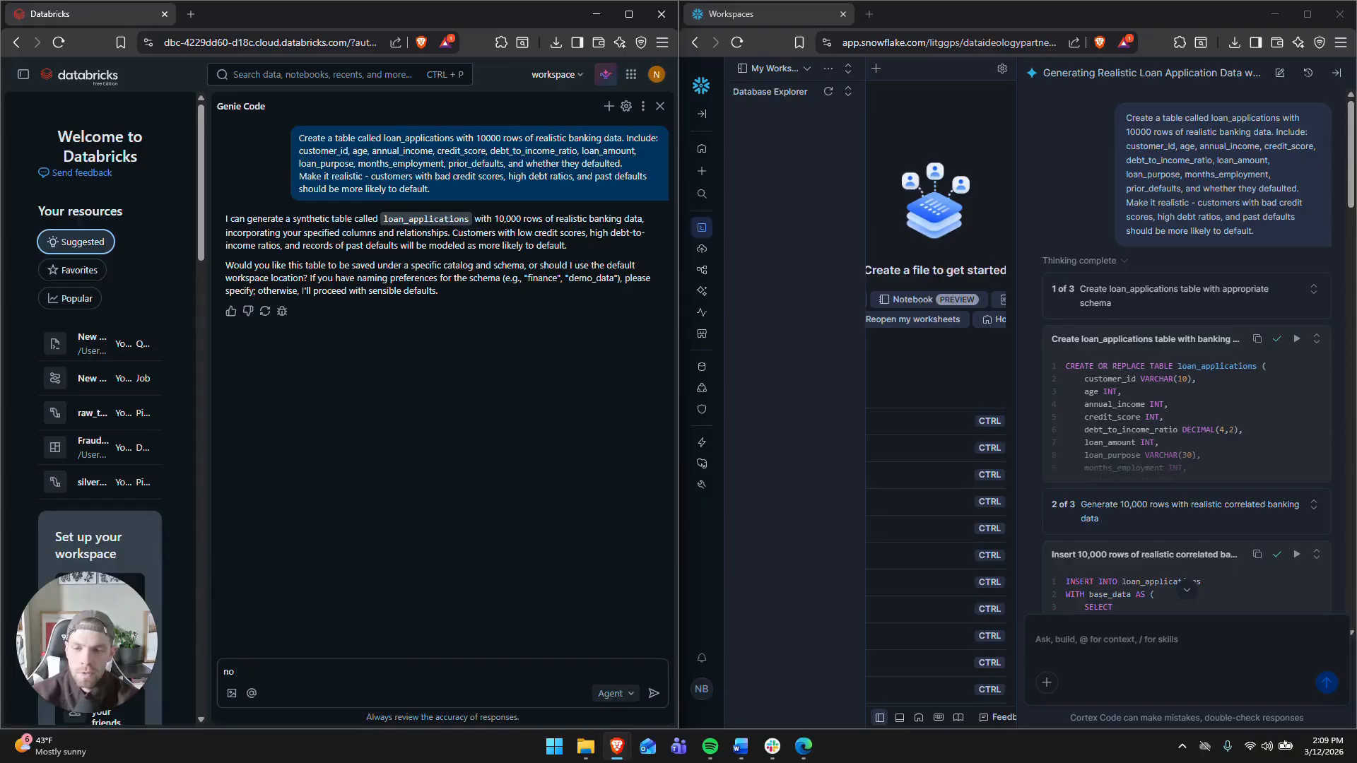
{"action": "type", "text": " use defaults"}
{"action": "key", "text": "Return"}
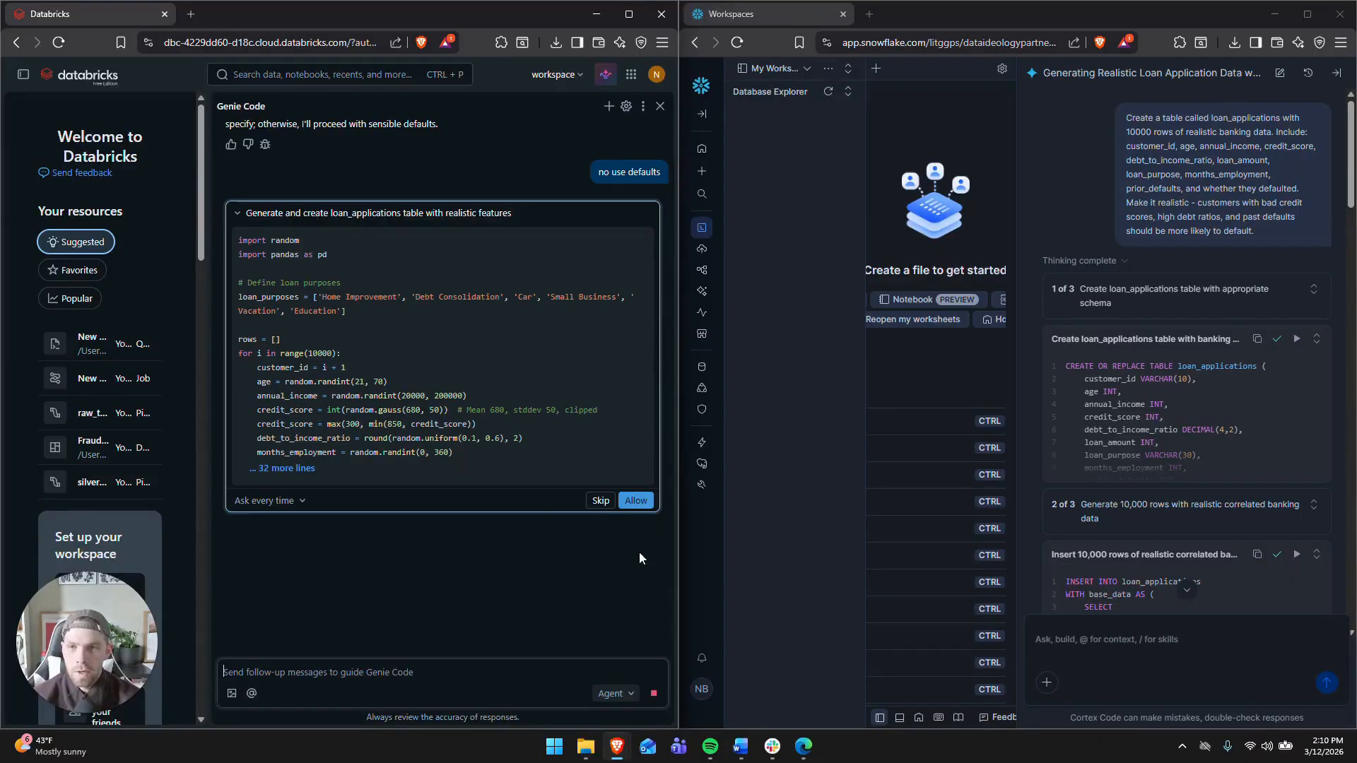
{"action": "left_click", "coordinate": [635, 501]}
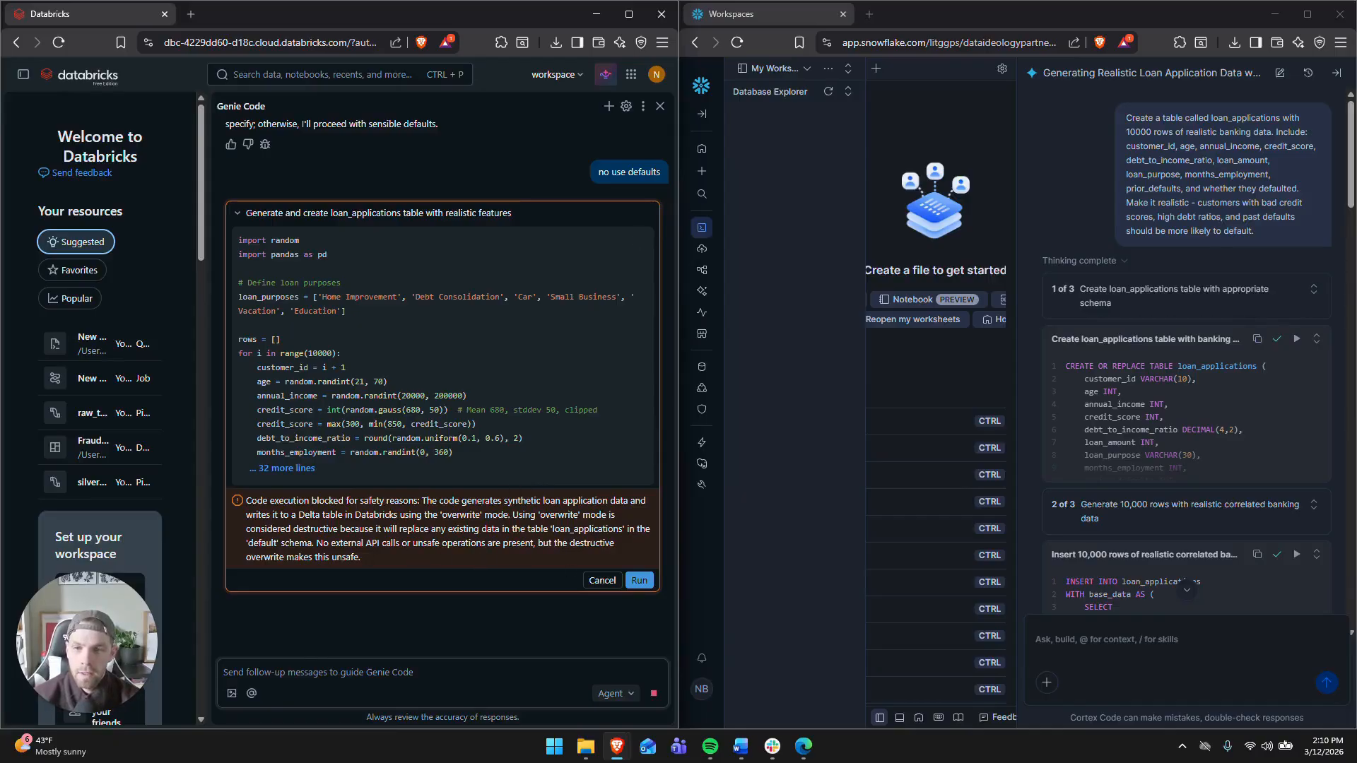
{"action": "left_click", "coordinate": [638, 581]}
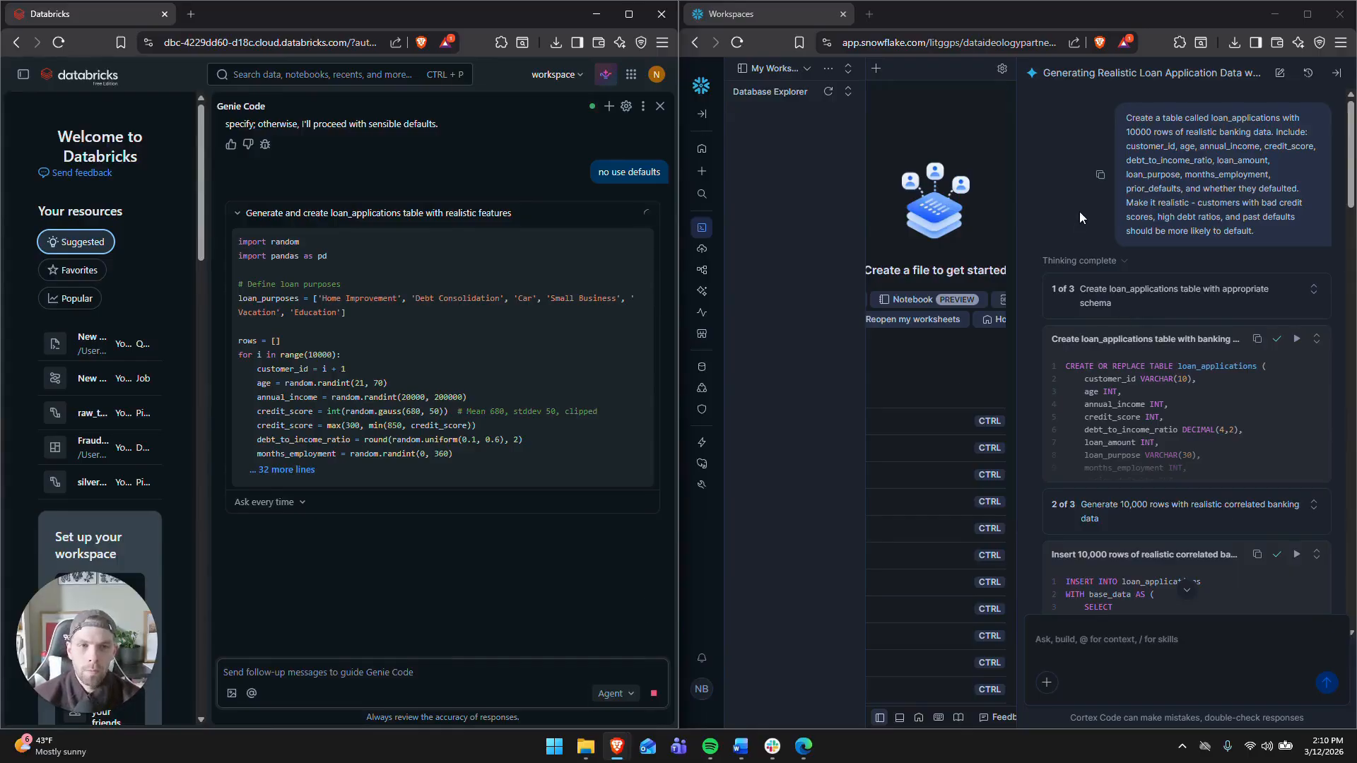
Step: Review Snowflake's default rates by risk factor and Genie Code's full table-generation code, leaving that code block collapsed
{"action": "scroll", "coordinate": [1084, 222], "scroll_direction": "down", "scroll_amount": 4}
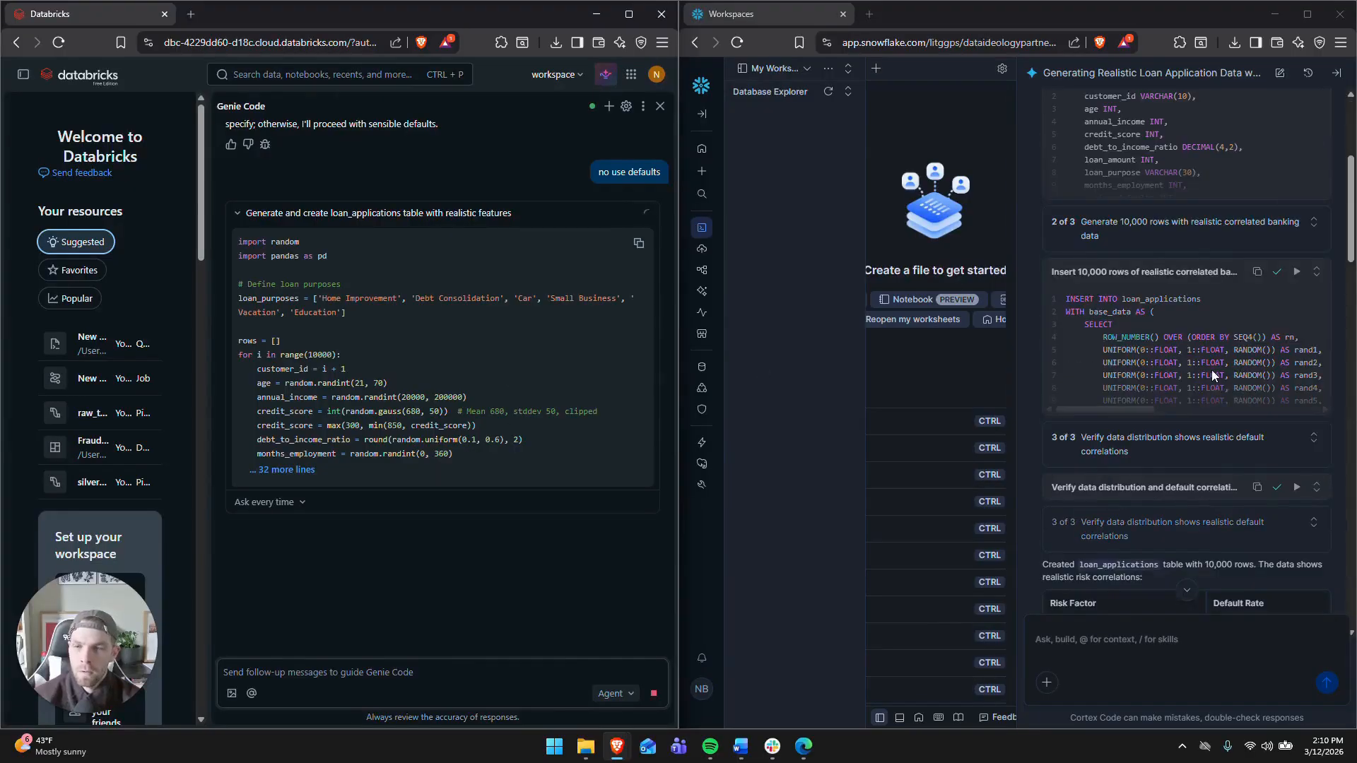
{"action": "scroll", "coordinate": [1212, 370], "scroll_direction": "down", "scroll_amount": 3}
{"action": "scroll", "coordinate": [1207, 375], "scroll_direction": "down", "scroll_amount": 4}
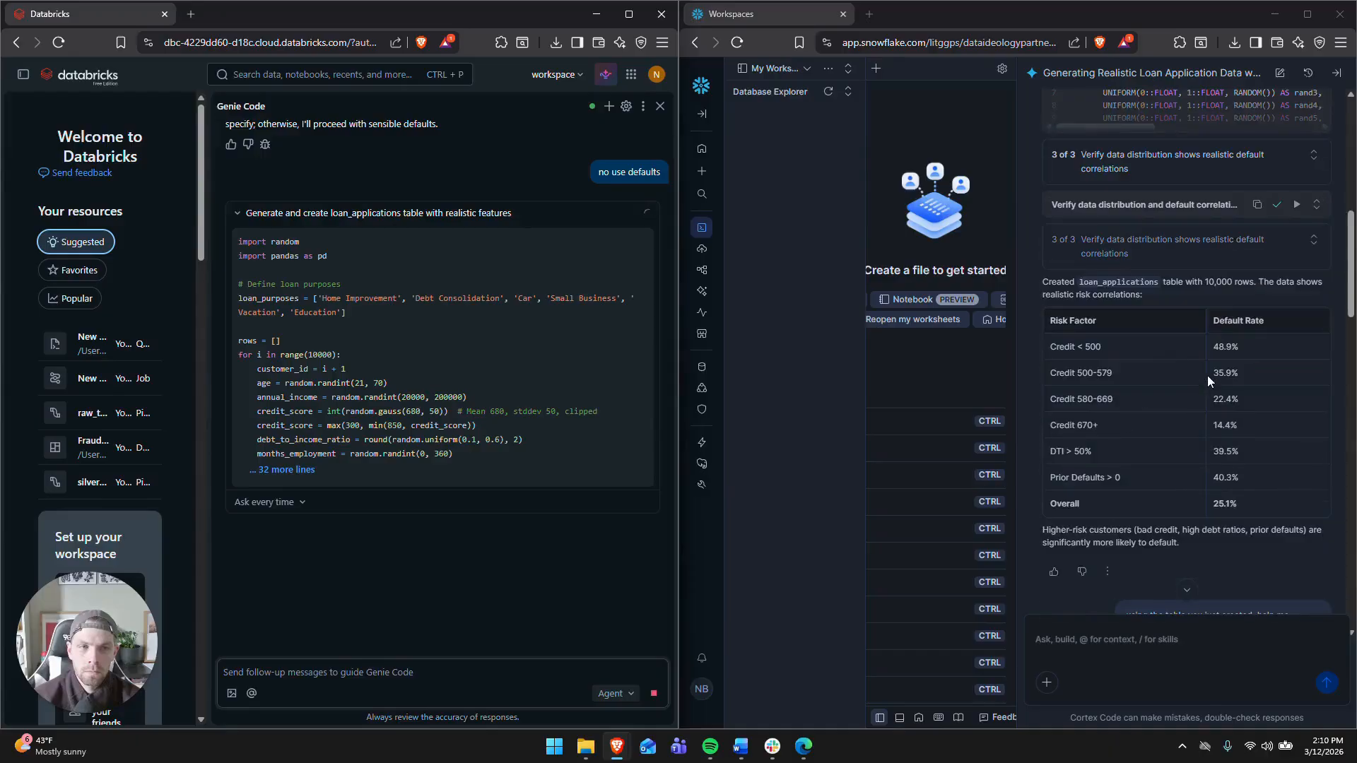
{"action": "left_click", "coordinate": [286, 471]}
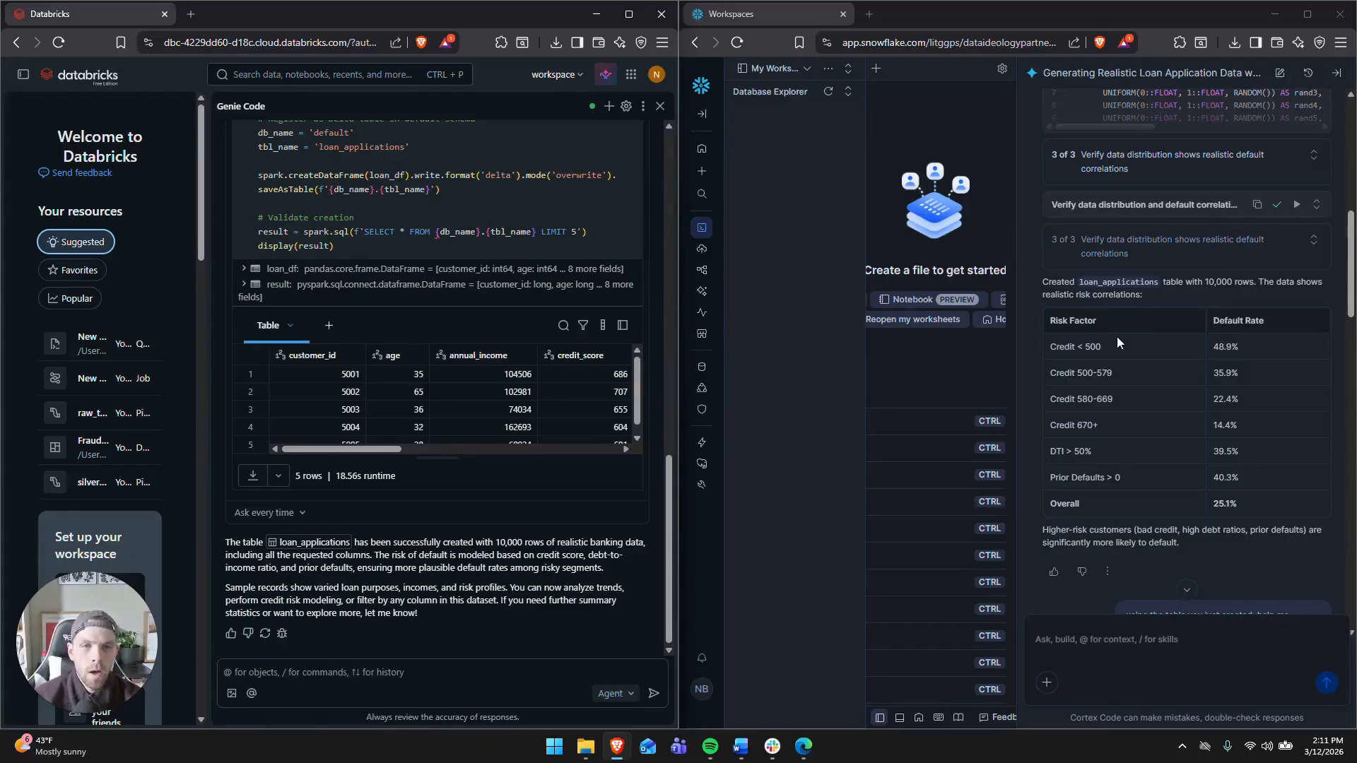
{"action": "scroll", "coordinate": [436, 235], "scroll_direction": "up", "scroll_amount": 10}
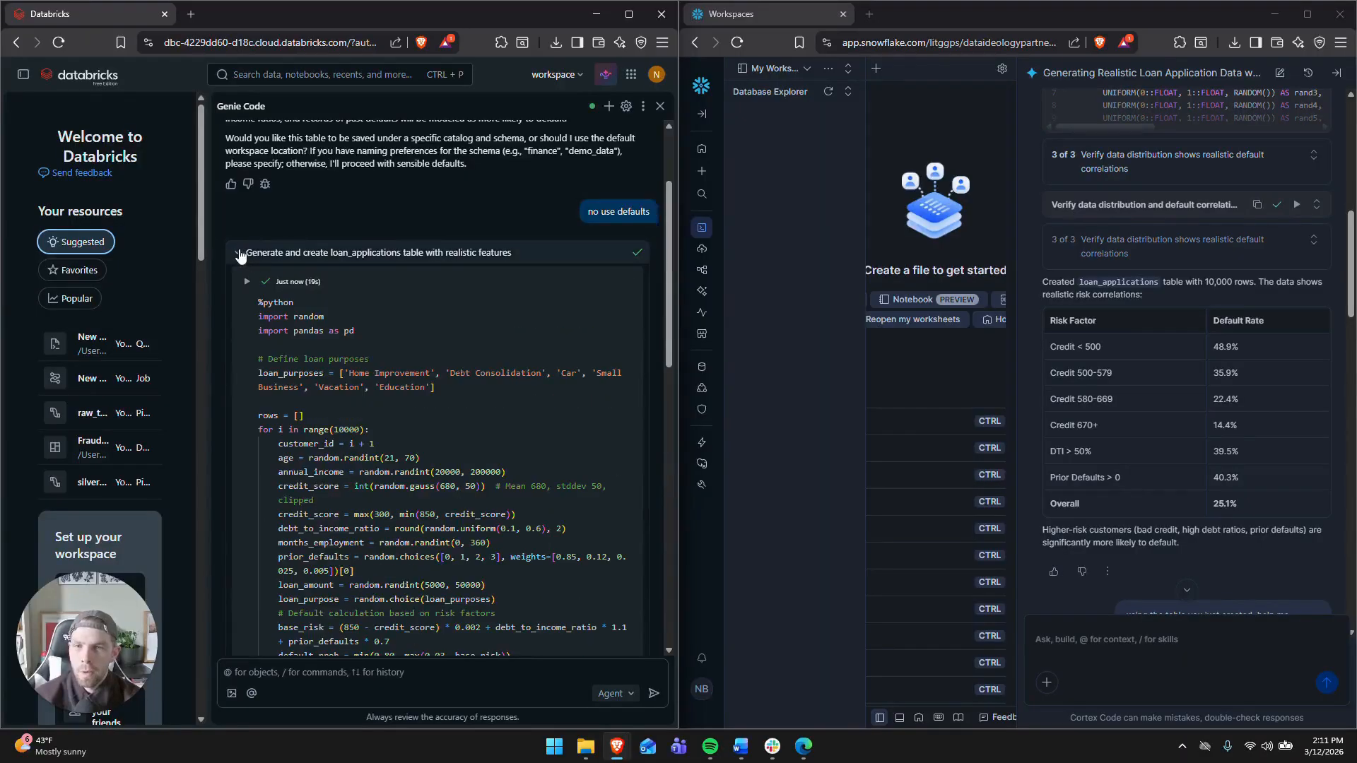
{"action": "left_click", "coordinate": [241, 250]}
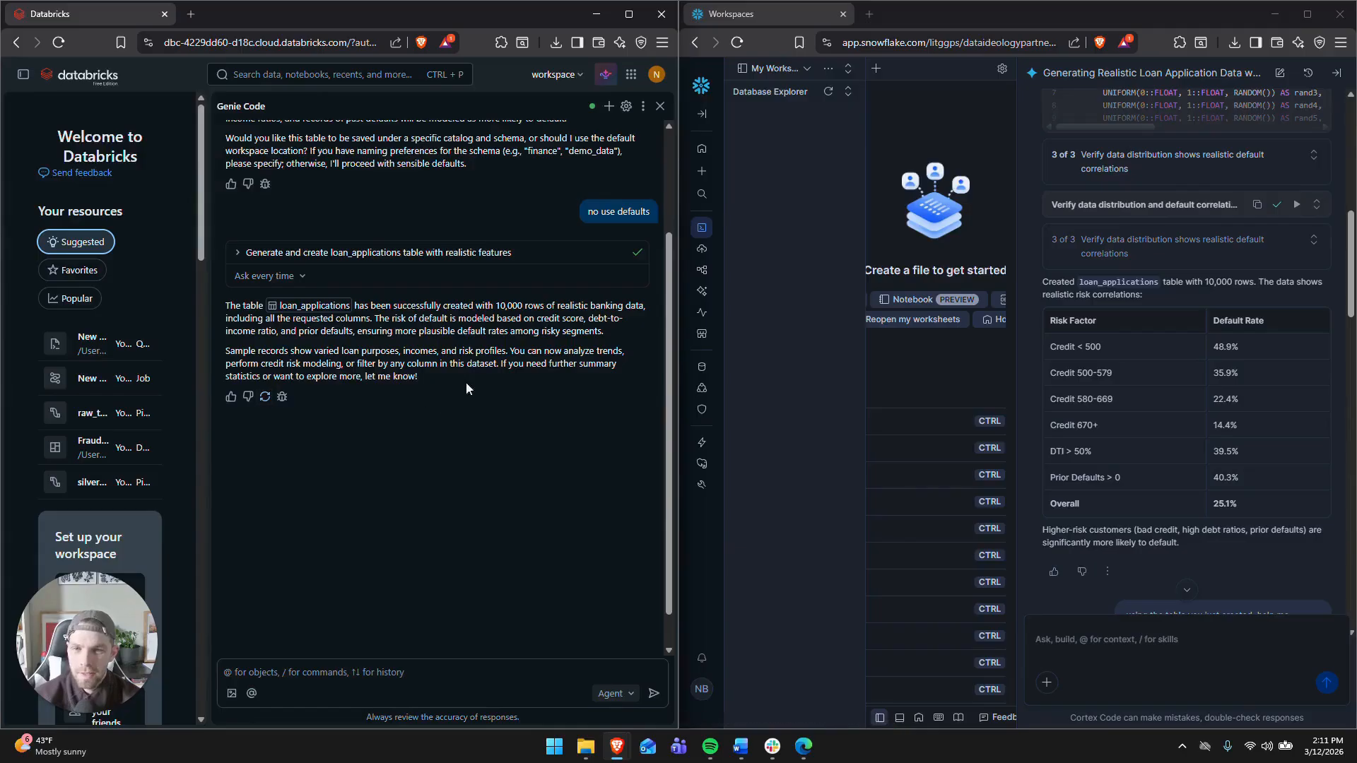
Step: Send Genie Code the Snowflake follow-up prompt about identifying customers most at risk of defaulting, and allow its query to run
{"action": "scroll", "coordinate": [1132, 506], "scroll_direction": "down", "scroll_amount": 3}
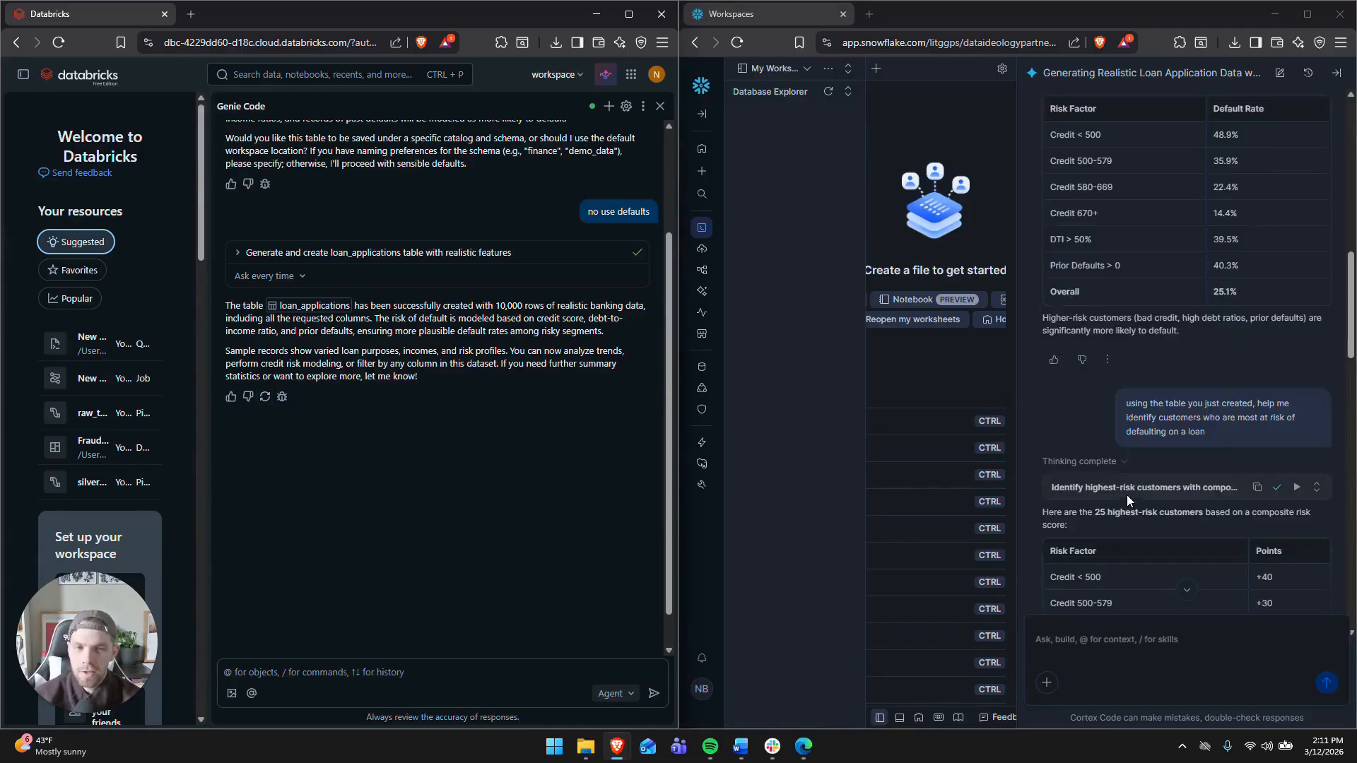
{"action": "left_click", "coordinate": [1100, 420]}
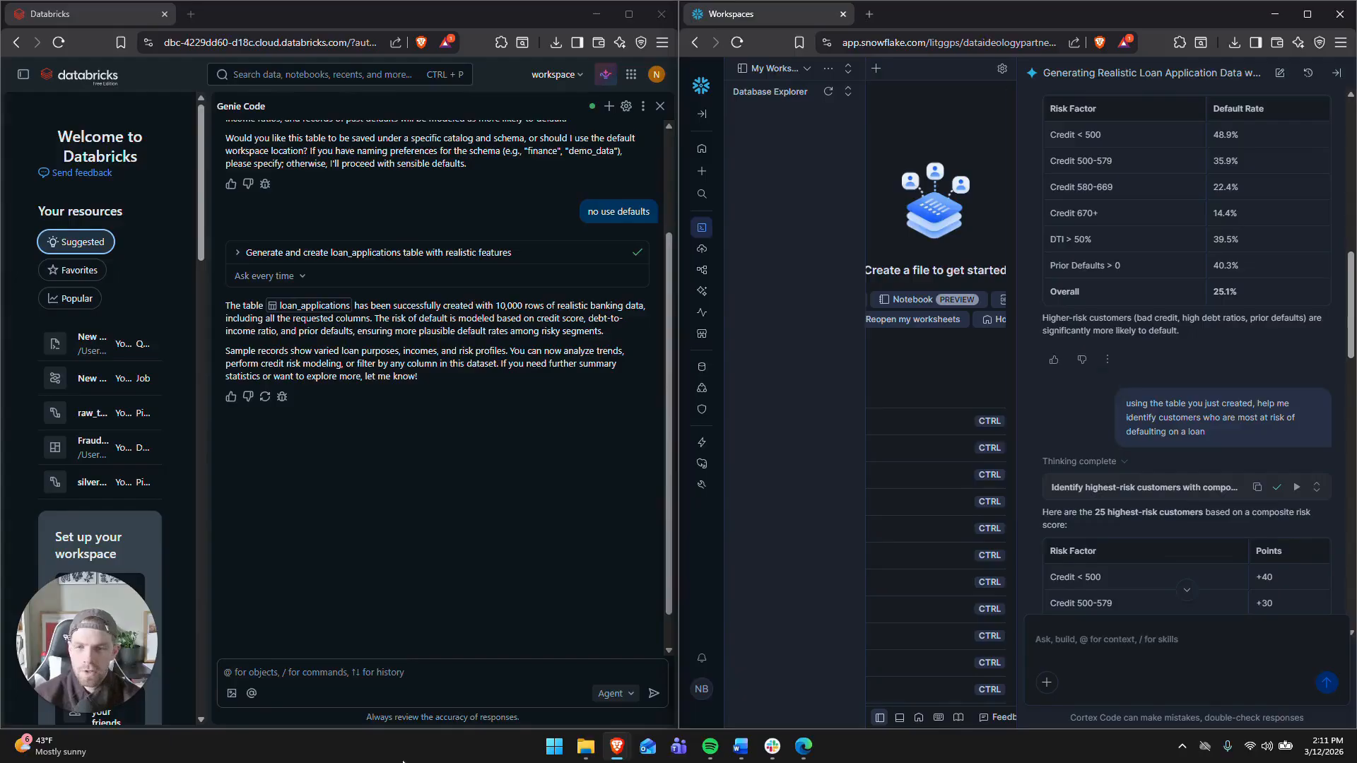
{"action": "left_click", "coordinate": [424, 673]}
{"action": "key", "text": "ctrl+v"}
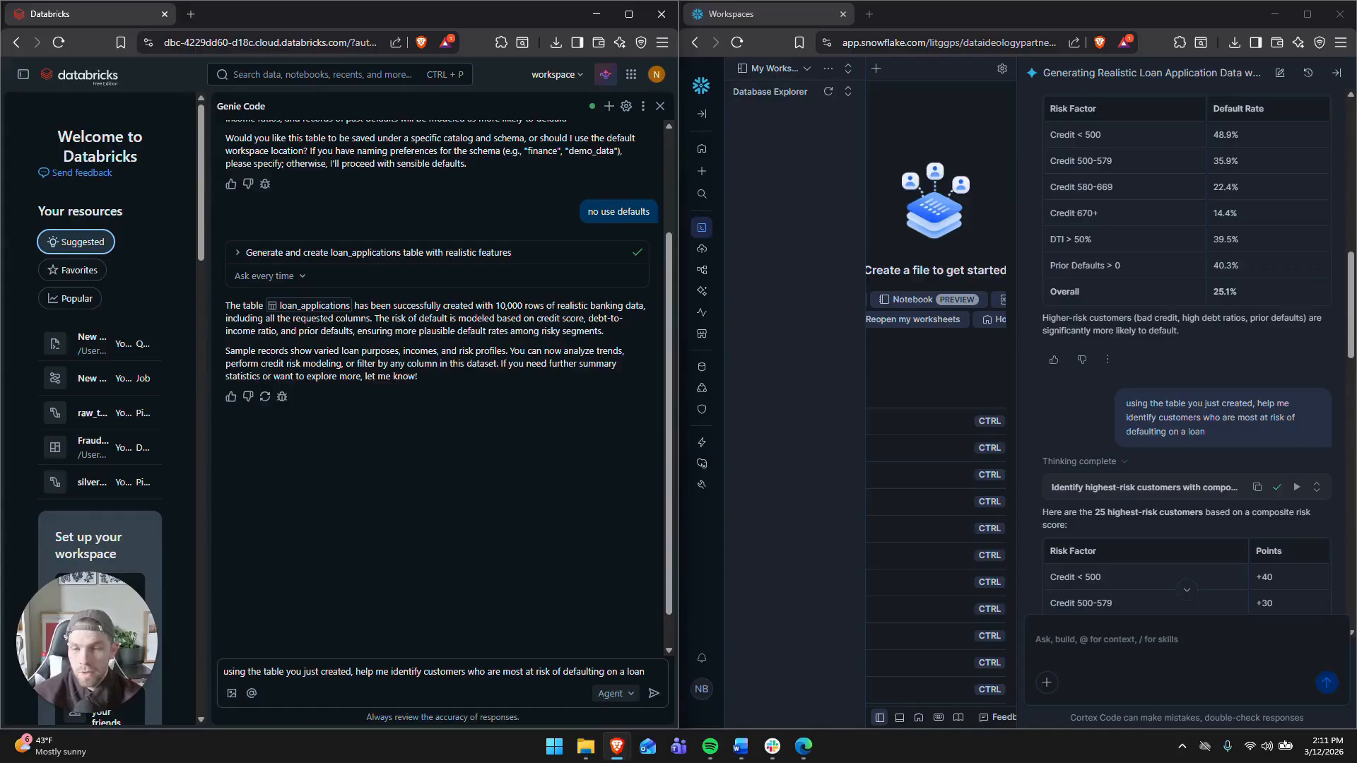
{"action": "key", "text": "Return"}
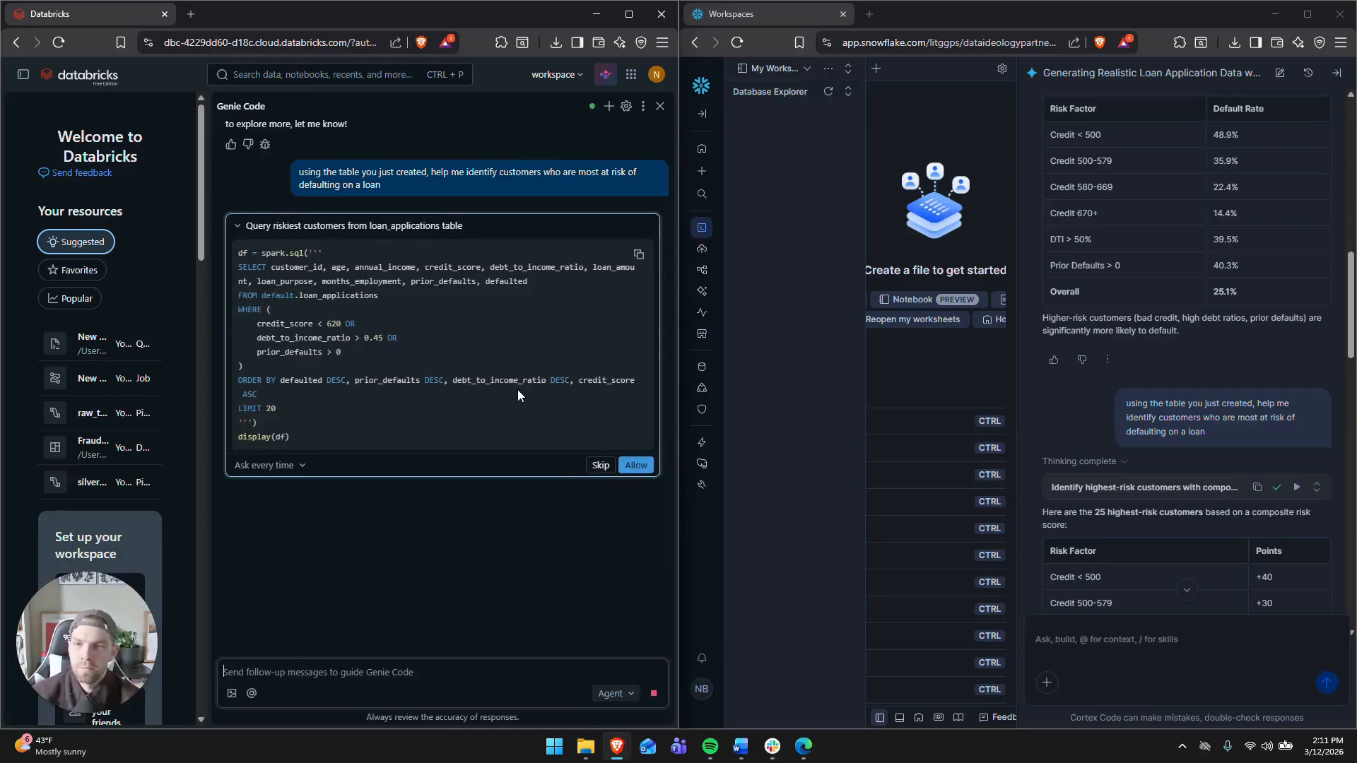
{"action": "left_click", "coordinate": [635, 465]}
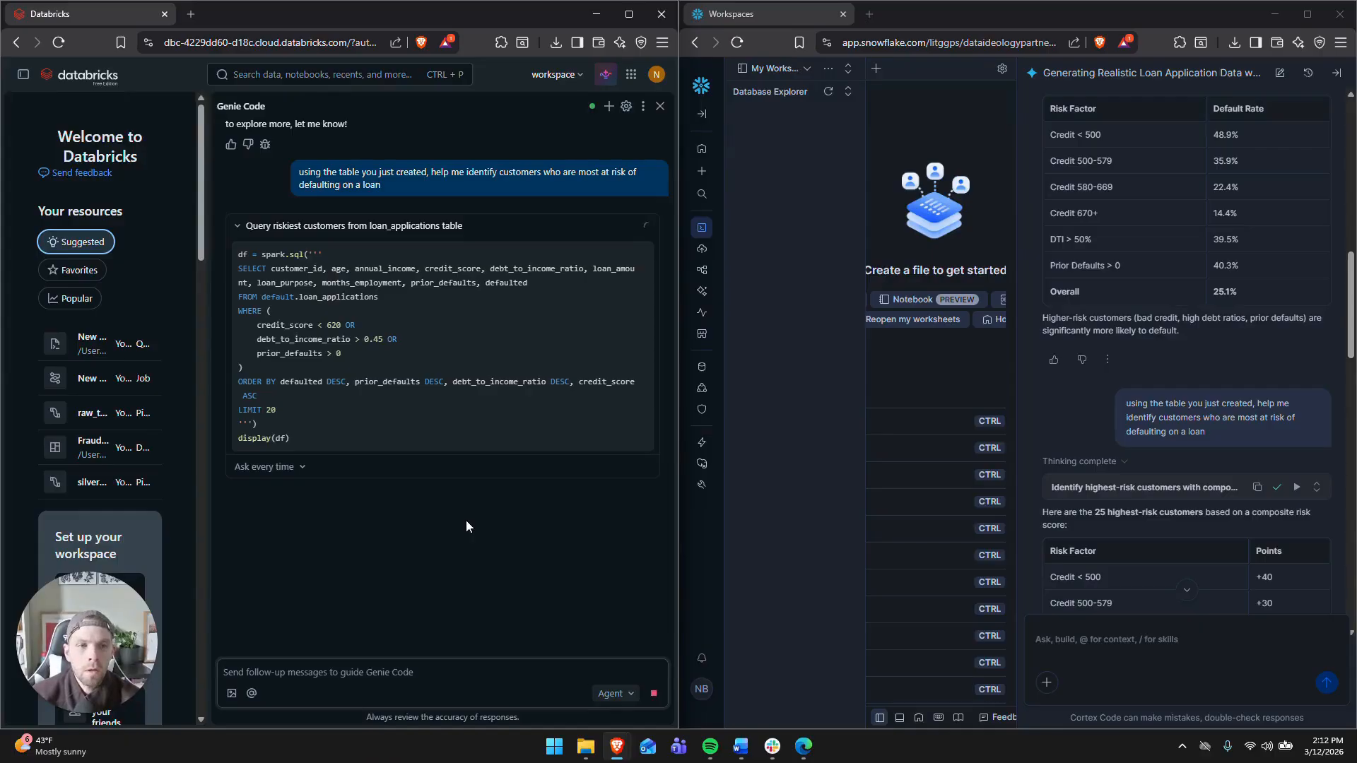
Step: Expand Snowflake's highest-risk customers query and compare its risk scoring logic with Genie Code's riskiest customers query
{"action": "left_click", "coordinate": [1316, 487]}
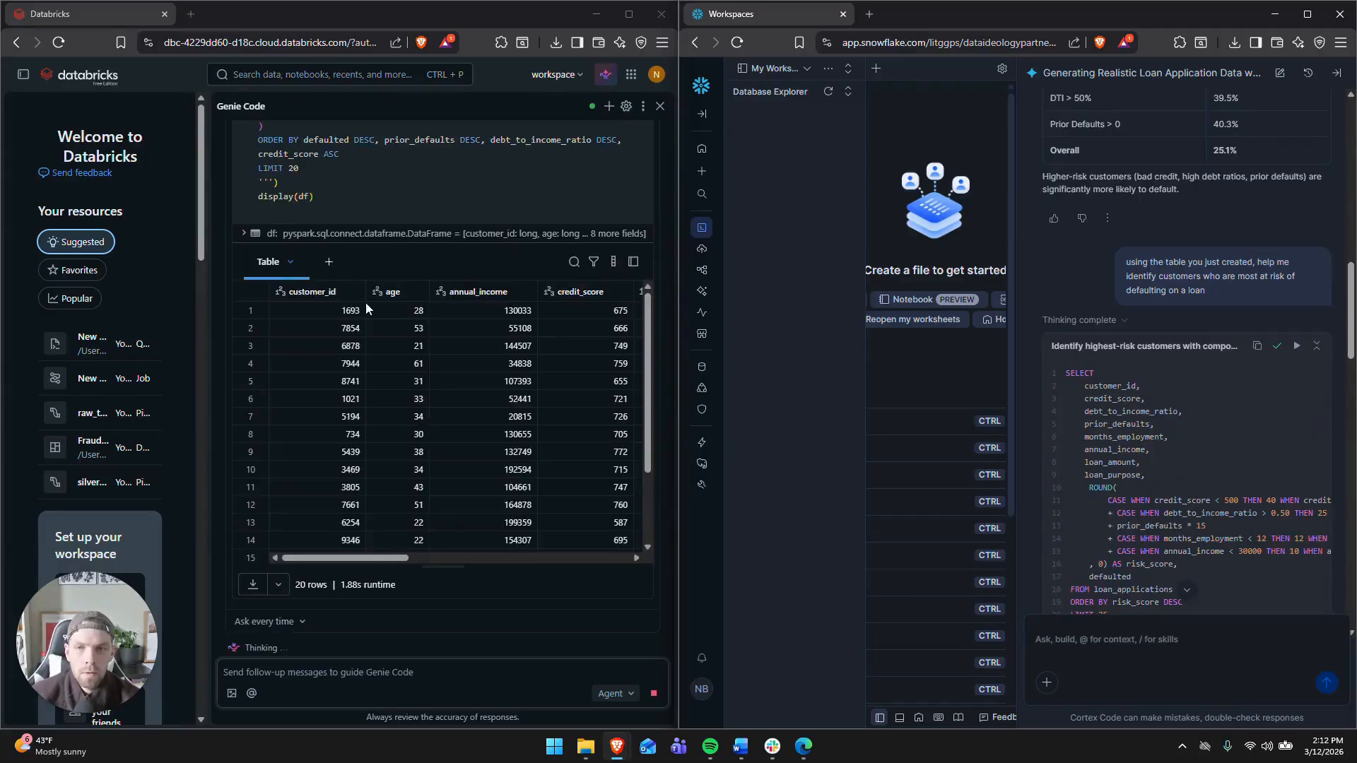
{"action": "scroll", "coordinate": [366, 303], "scroll_direction": "up", "scroll_amount": 5}
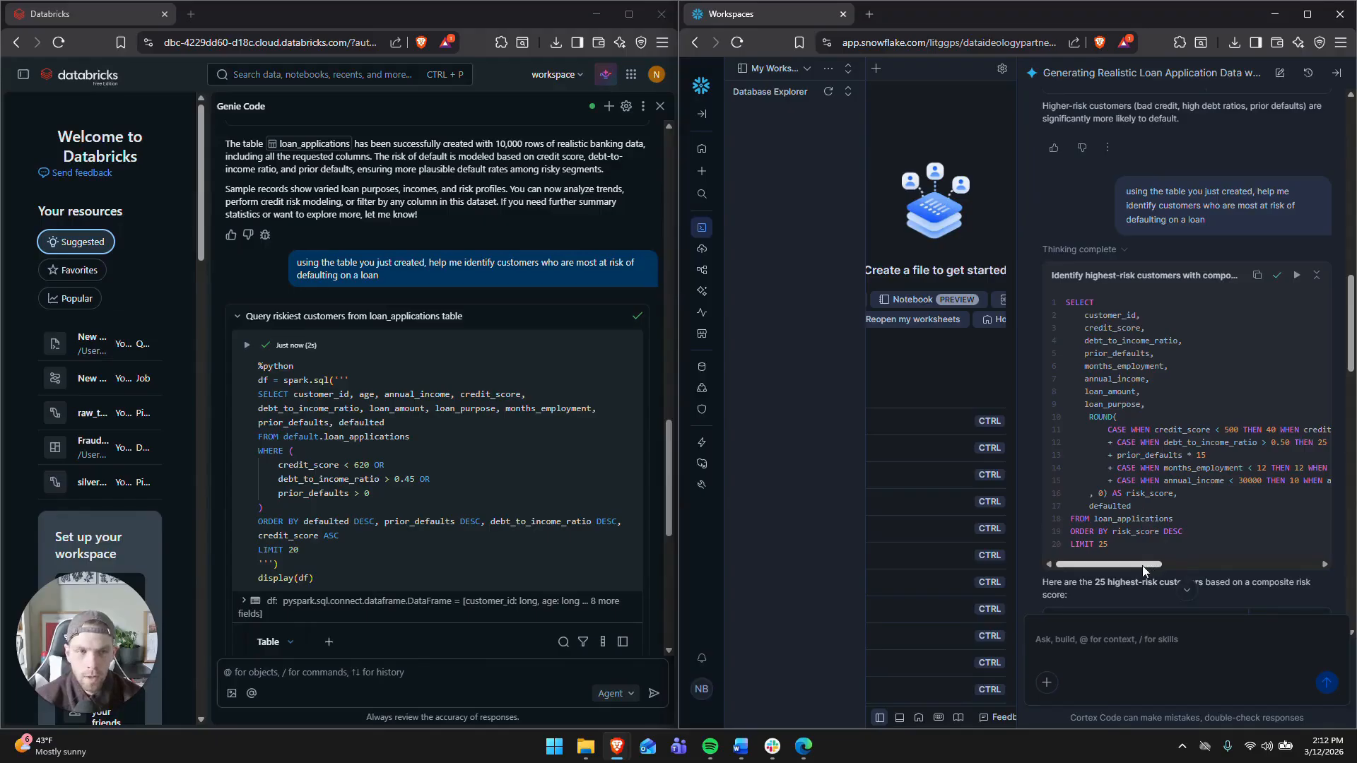
{"action": "left_click_drag", "start_coordinate": [1151, 566], "coordinate": [1173, 581]}
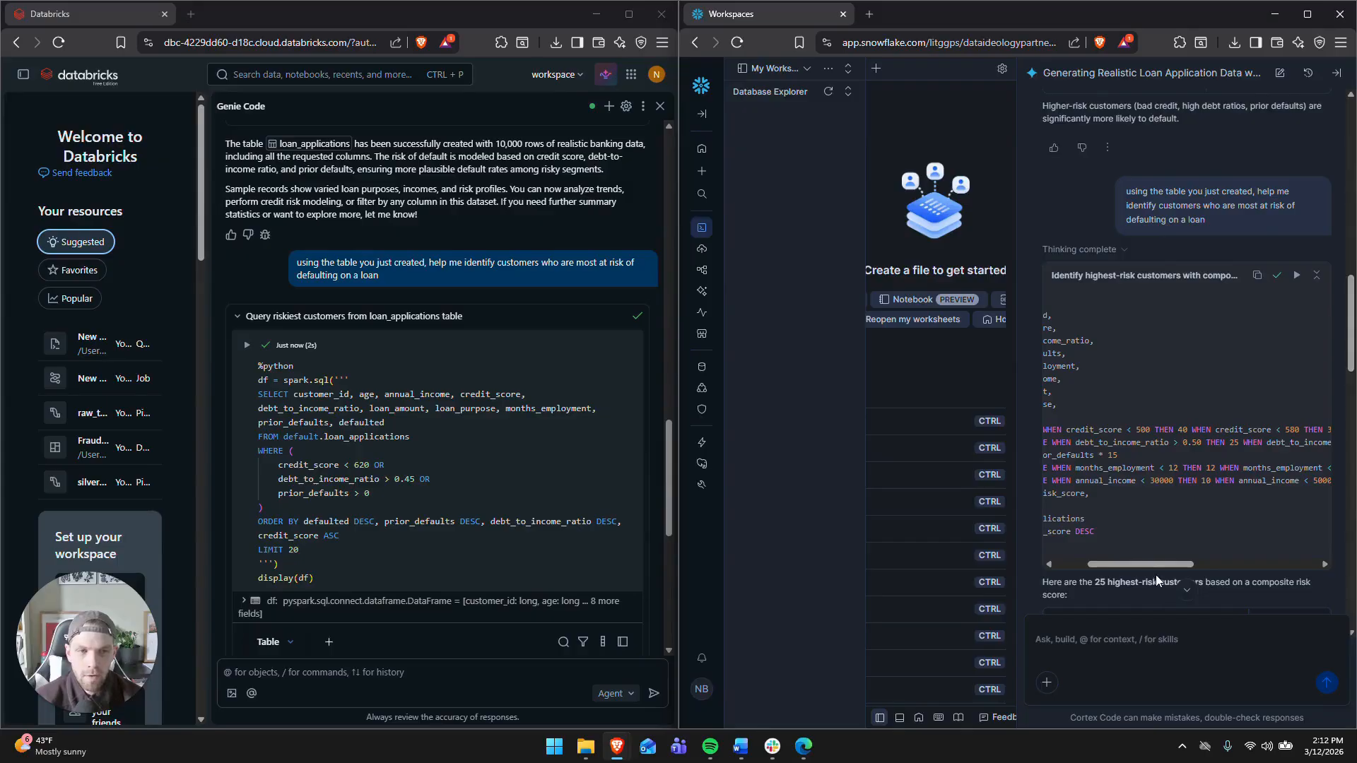
{"action": "scroll", "coordinate": [1317, 373], "scroll_direction": "up", "scroll_amount": 15}
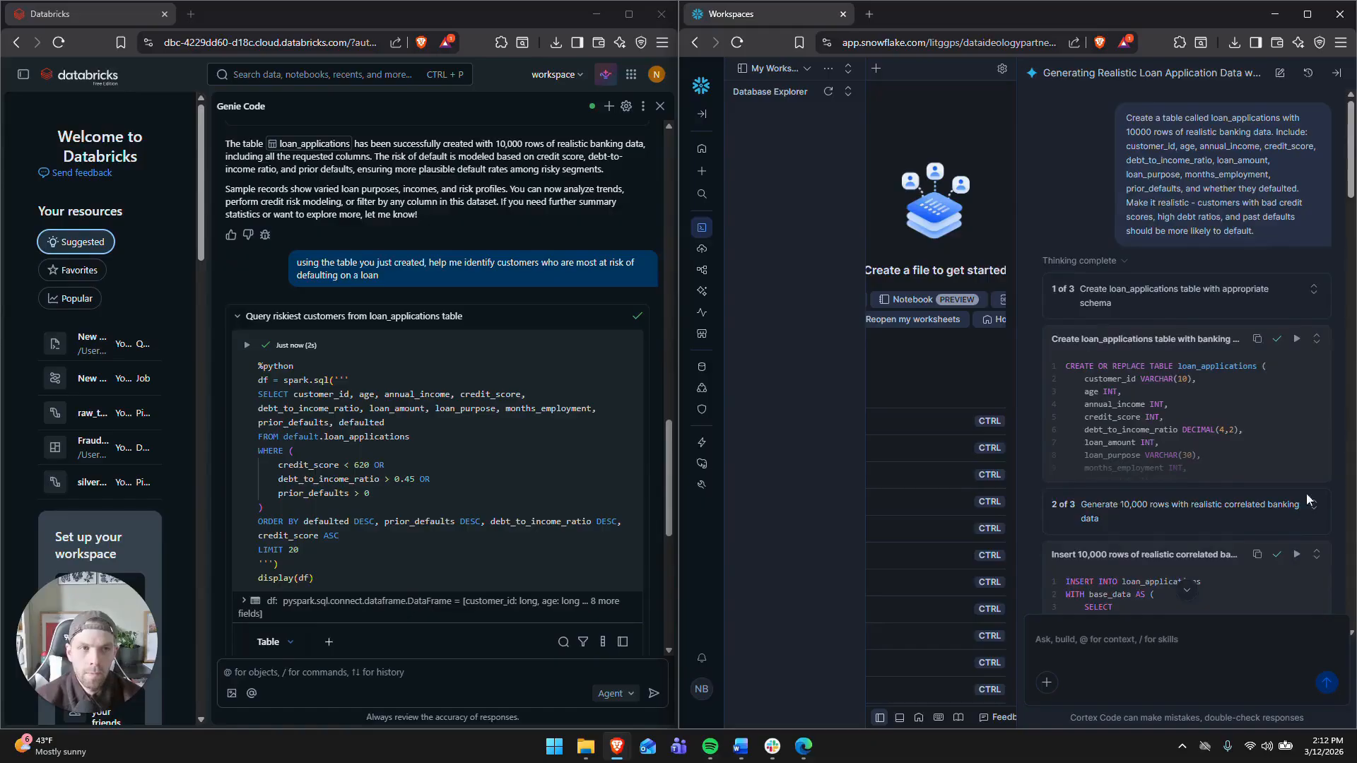
{"action": "scroll", "coordinate": [1306, 493], "scroll_direction": "down", "scroll_amount": 20}
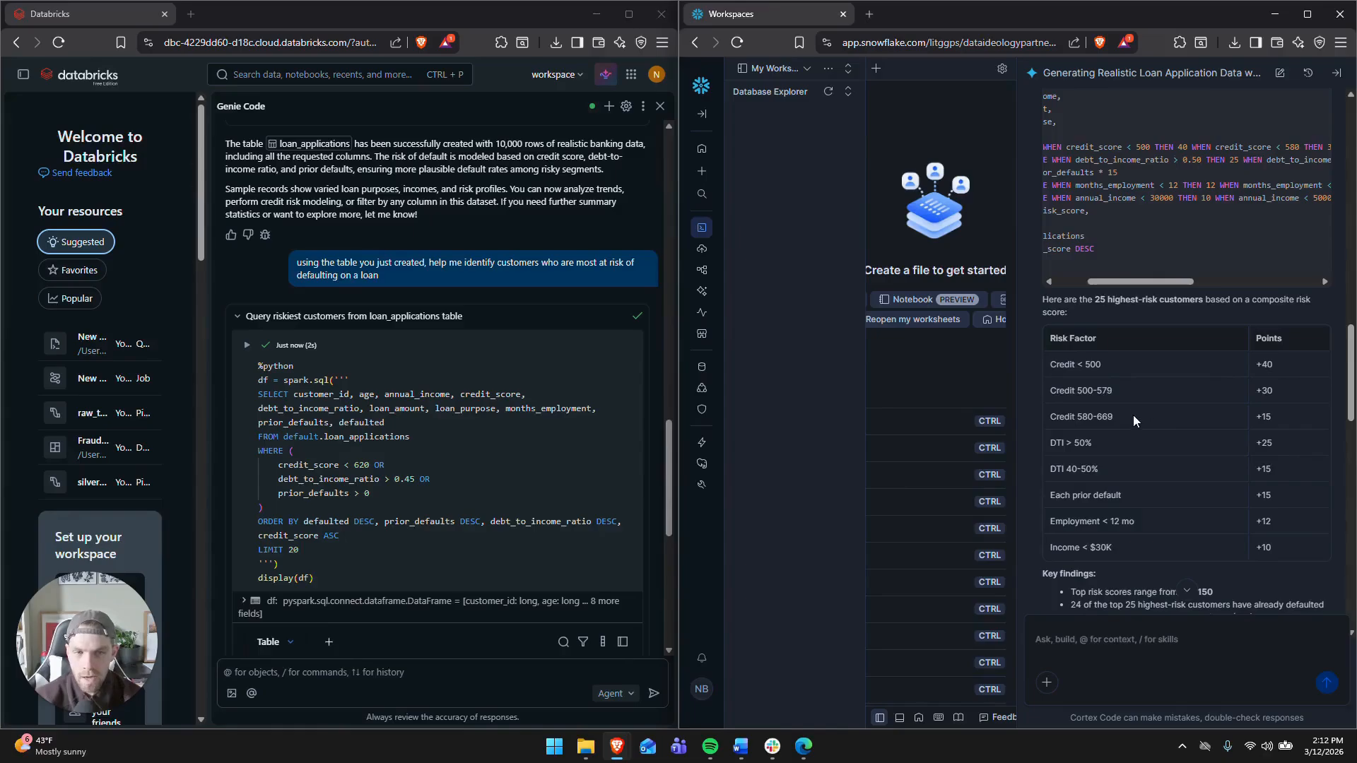
{"action": "left_click_drag", "start_coordinate": [1154, 282], "coordinate": [1134, 282]}
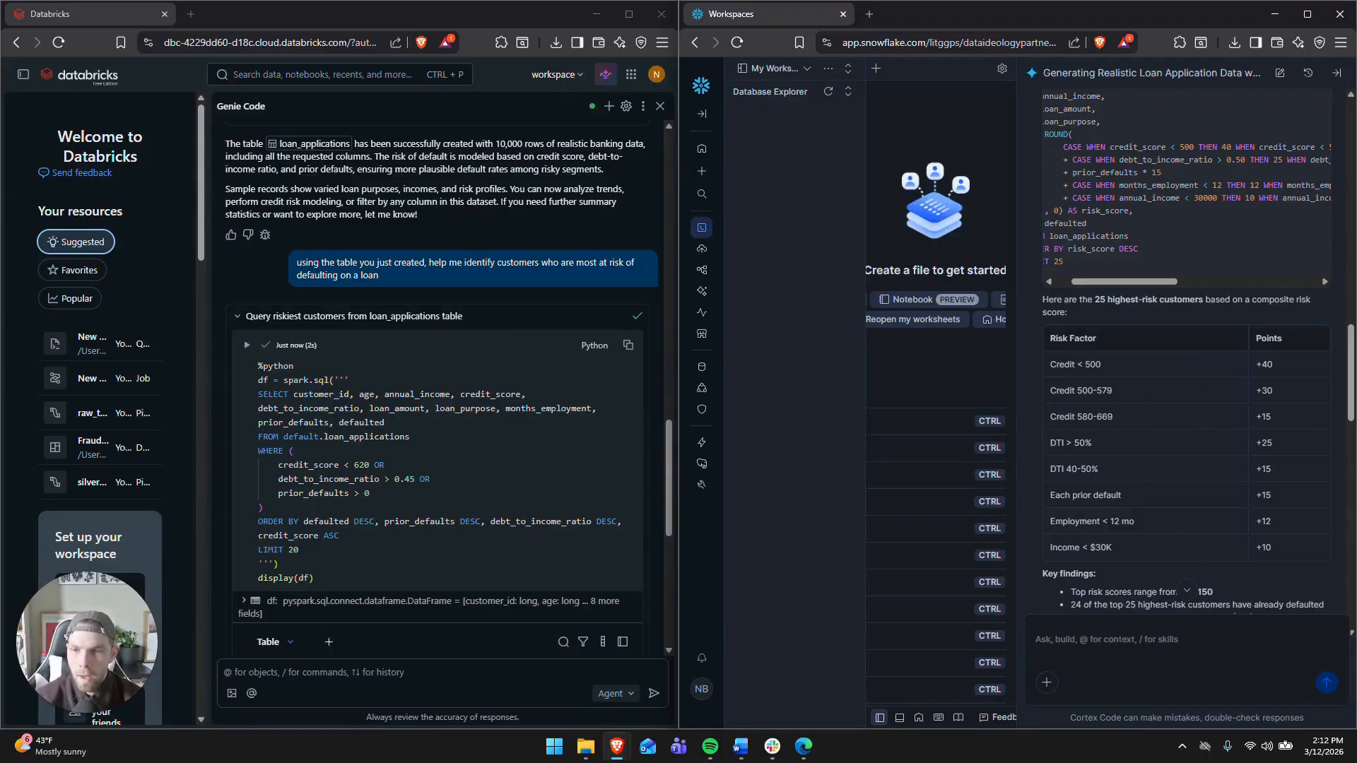
Step: Examine Genie Code's result table of riskiest customers and its written summary in Databricks
{"action": "scroll", "coordinate": [342, 489], "scroll_direction": "down", "scroll_amount": 5}
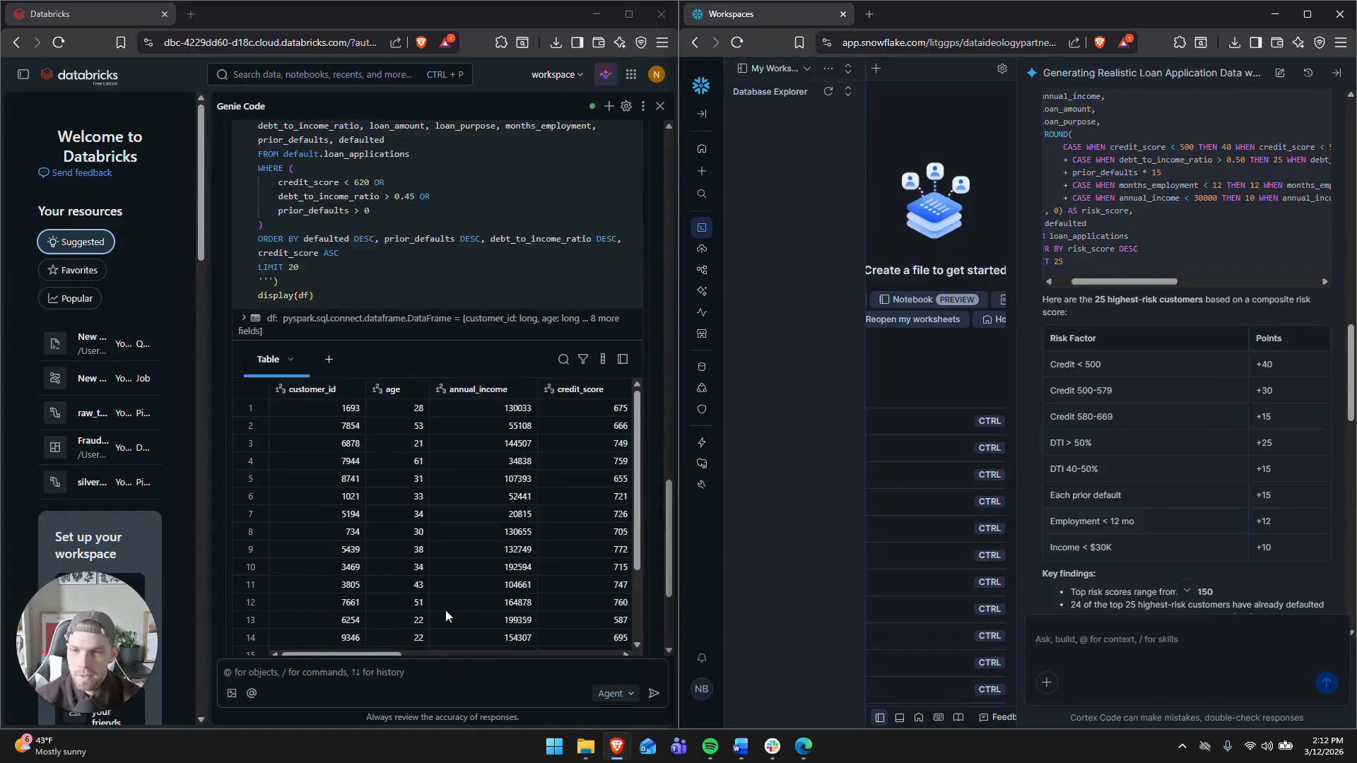
{"action": "scroll", "coordinate": [490, 559], "scroll_direction": "down", "scroll_amount": 3}
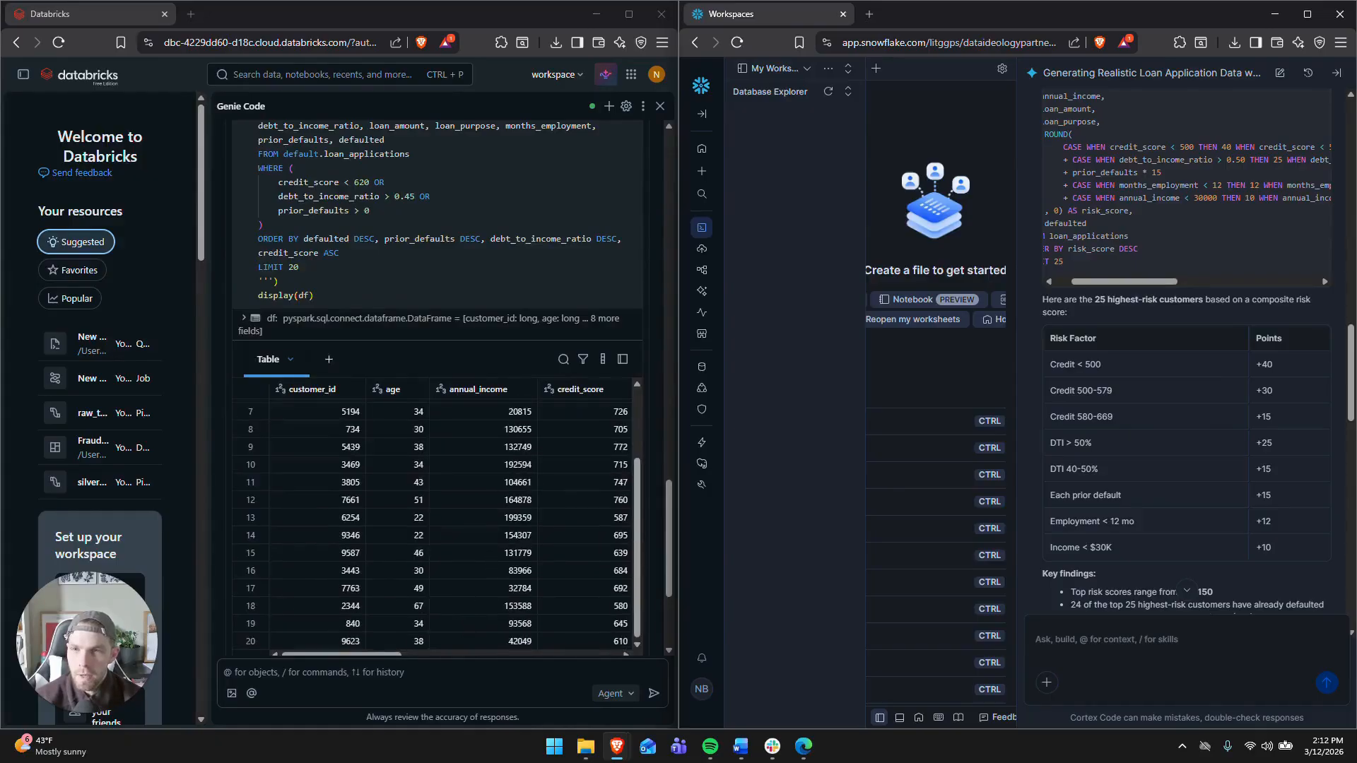
{"action": "scroll", "coordinate": [438, 381], "scroll_direction": "up", "scroll_amount": 2}
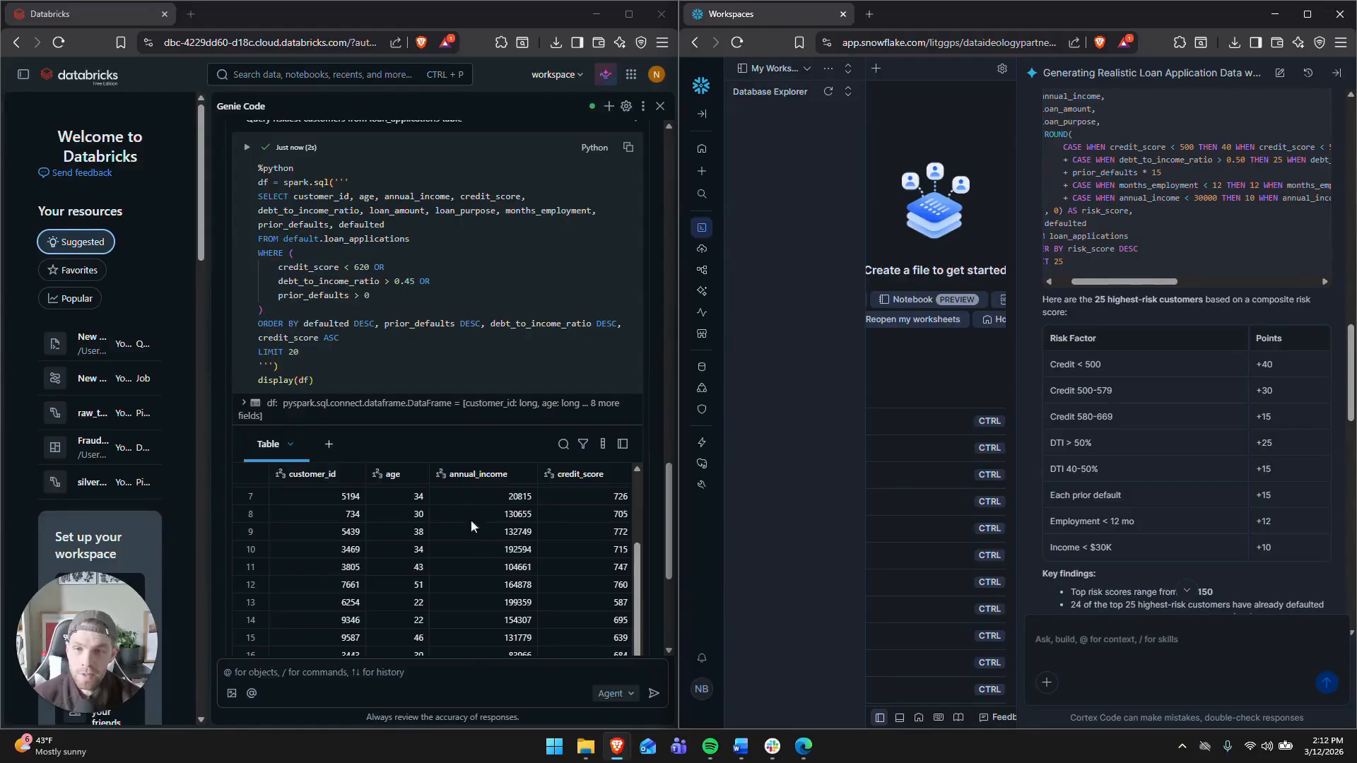
{"action": "scroll", "coordinate": [444, 482], "scroll_direction": "down", "scroll_amount": 4}
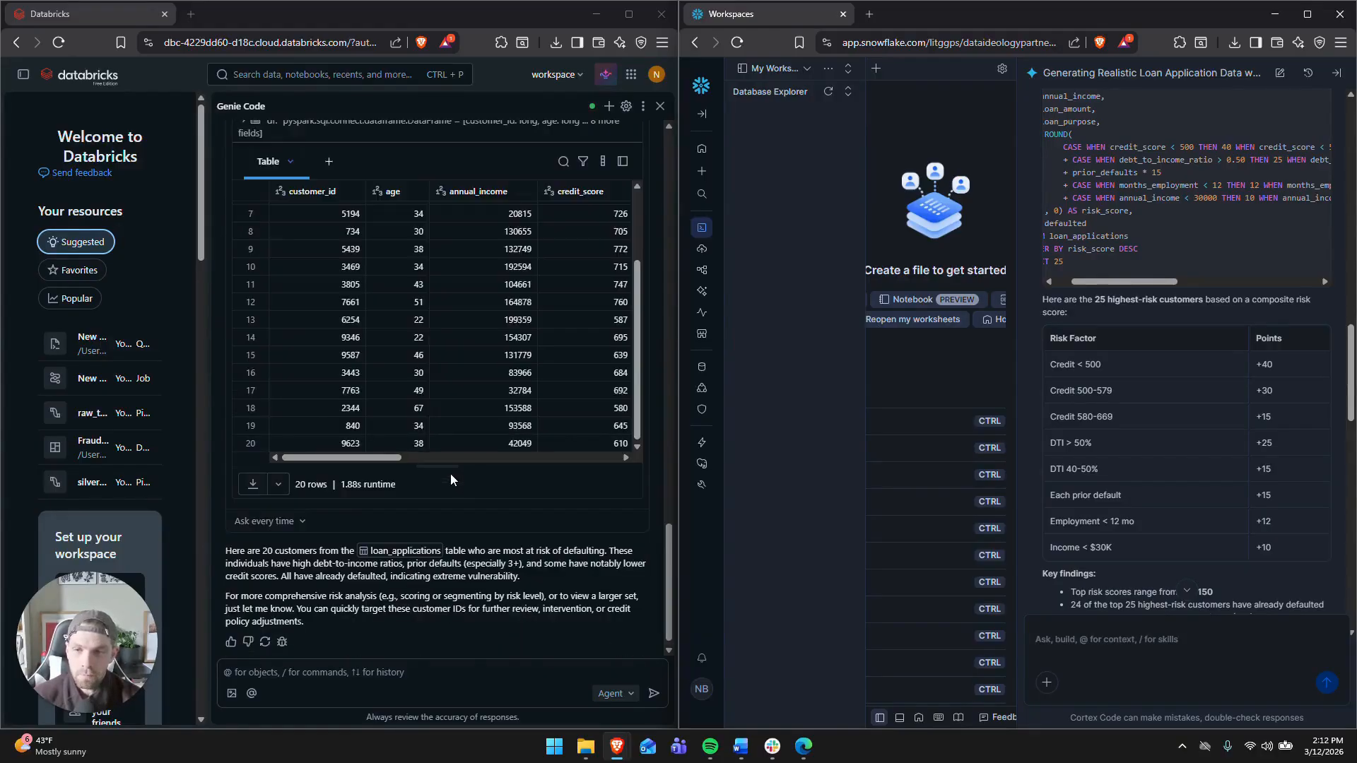
{"action": "scroll", "coordinate": [459, 529], "scroll_direction": "down", "scroll_amount": 1}
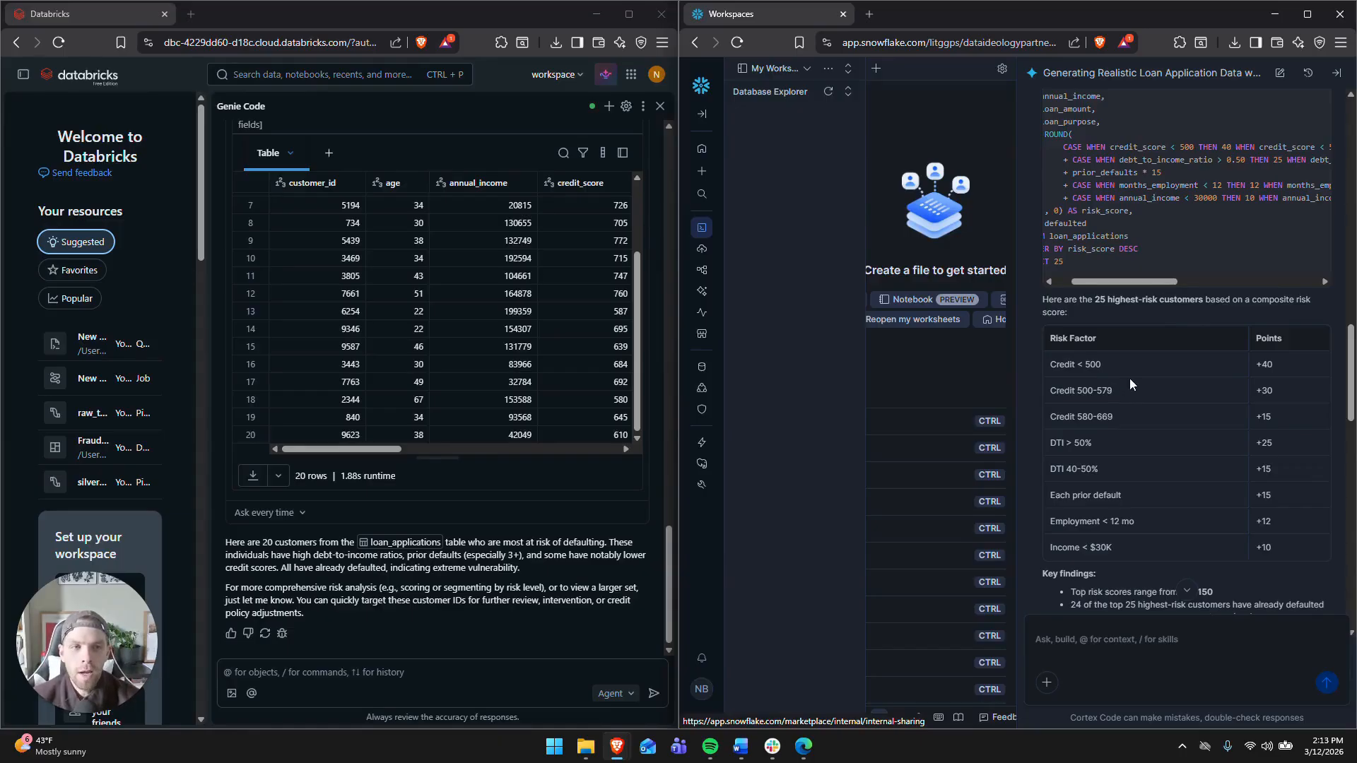
Step: Examine Snowflake's risk factor points, key findings, high-risk customers who haven't defaulted, and loan purpose insights
{"action": "scroll", "coordinate": [1130, 379], "scroll_direction": "down", "scroll_amount": 1}
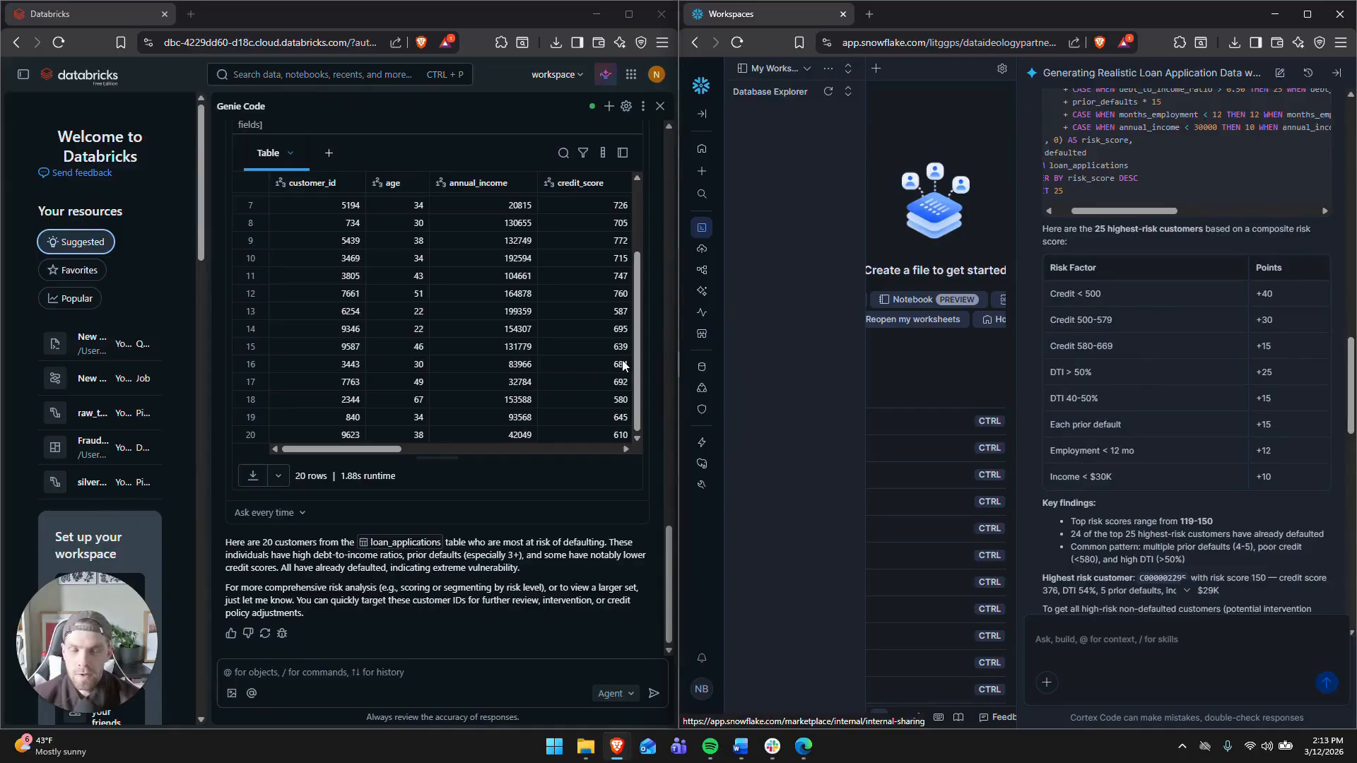
{"action": "scroll", "coordinate": [1147, 493], "scroll_direction": "down", "scroll_amount": 3}
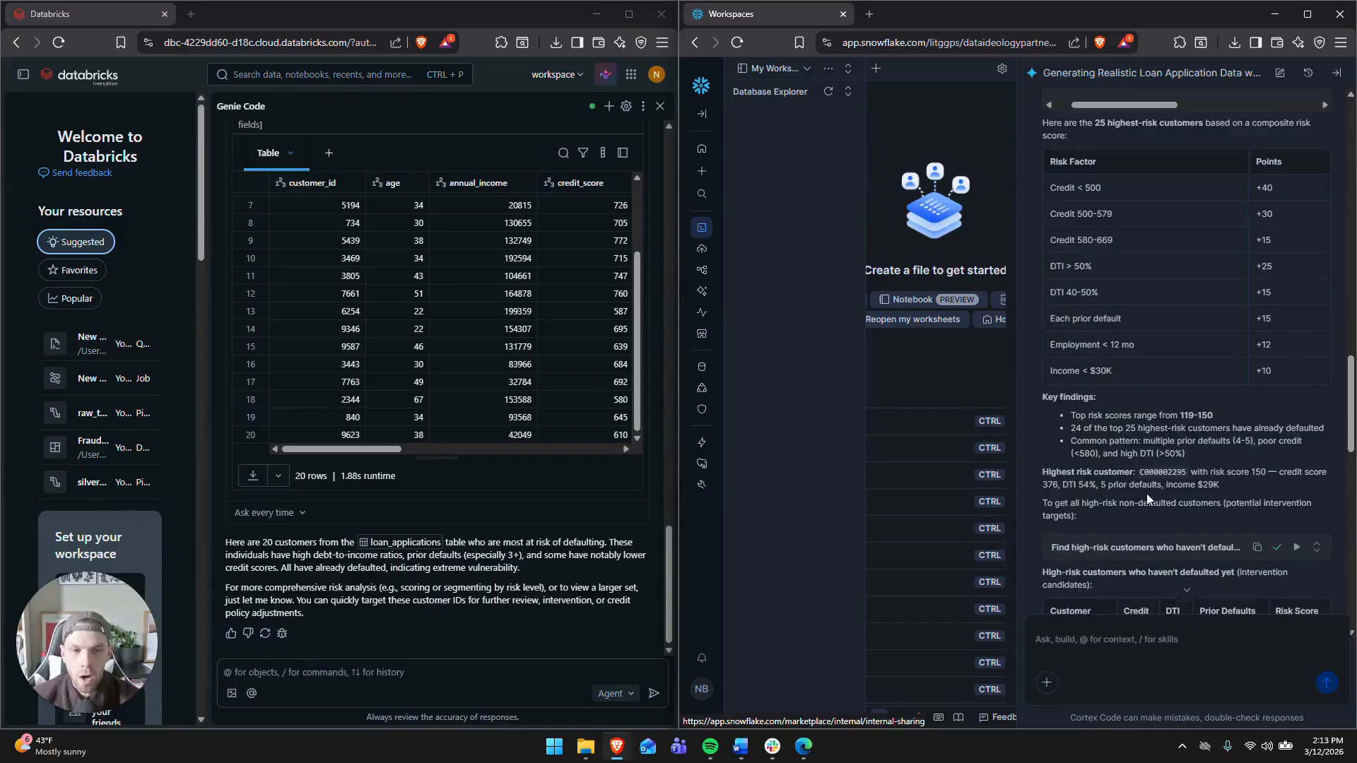
{"action": "scroll", "coordinate": [1147, 496], "scroll_direction": "down", "scroll_amount": 10}
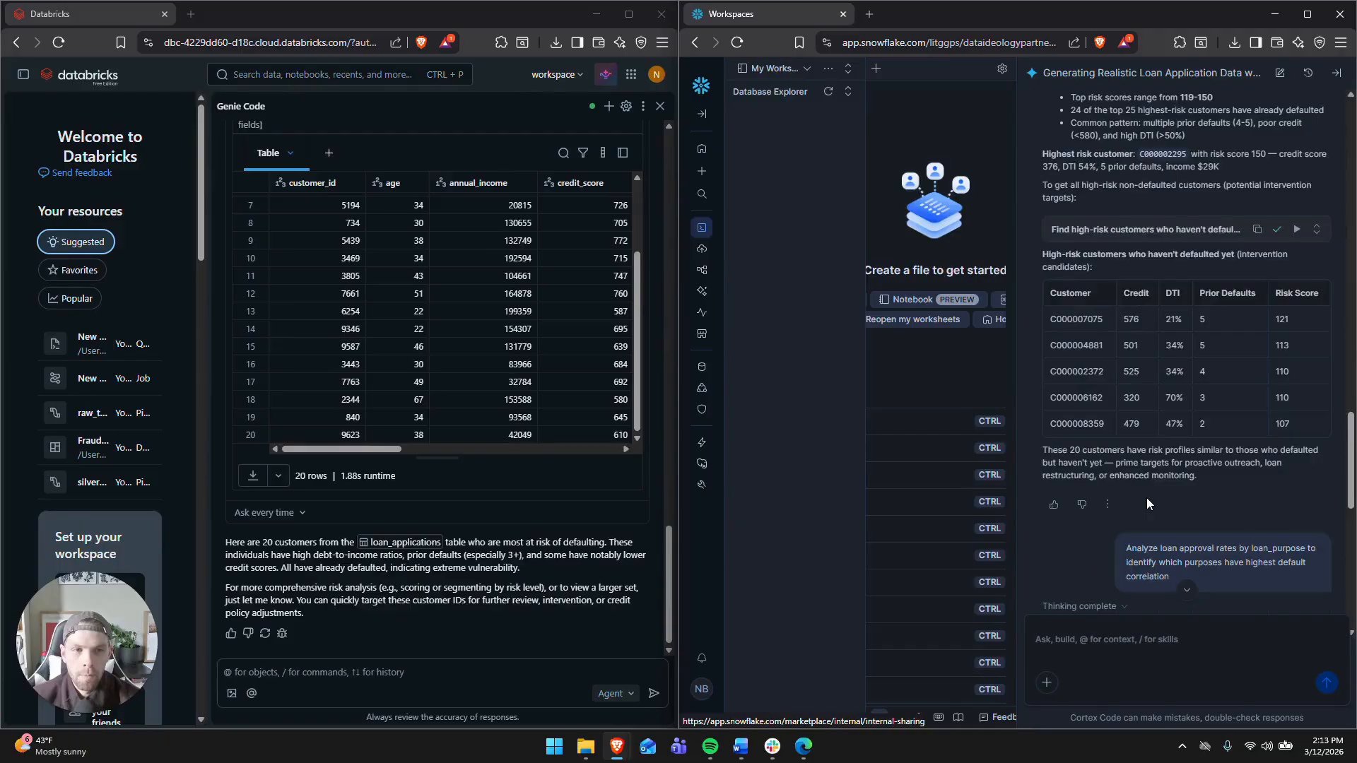
{"action": "scroll", "coordinate": [1138, 498], "scroll_direction": "down", "scroll_amount": 1}
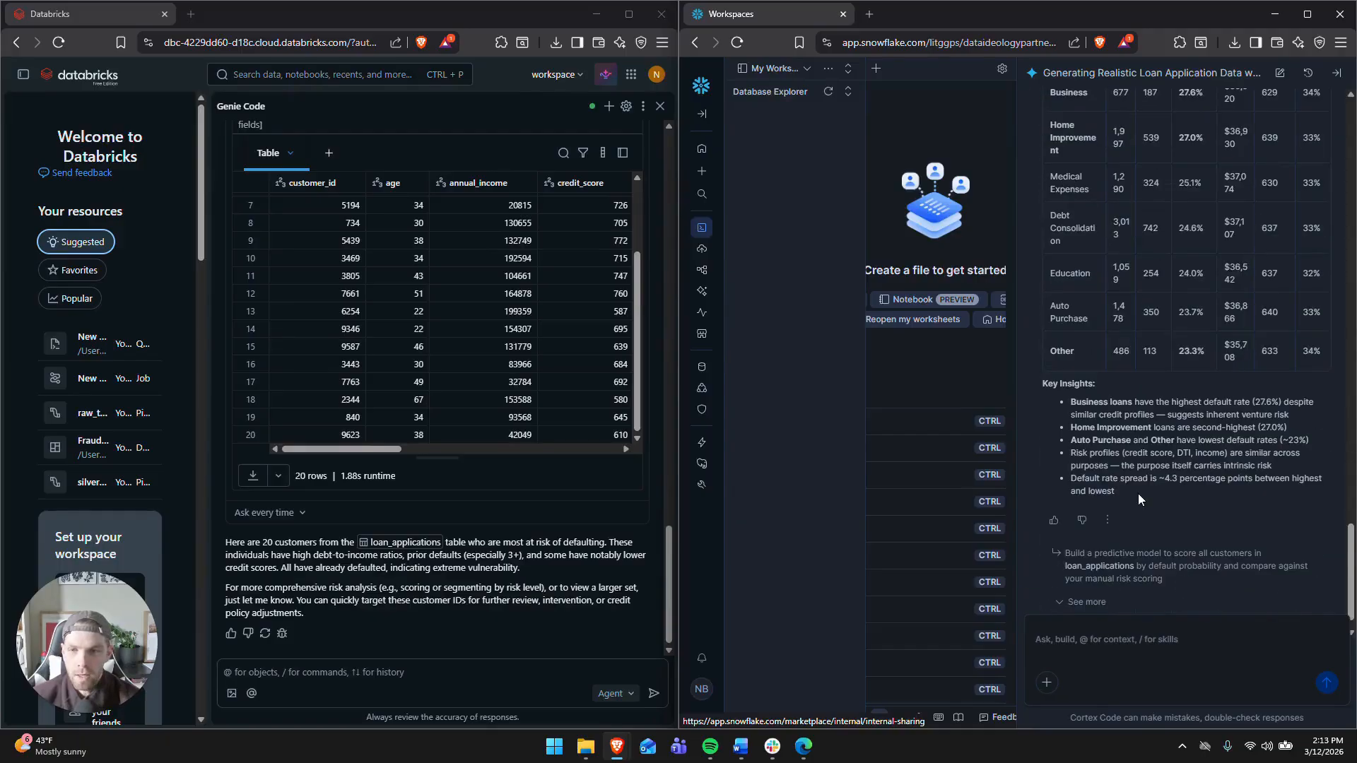
Step: Examine Snowflake's default rates by loan purpose with the key insights, and expand the full list of suggested follow-up prompts
{"action": "scroll", "coordinate": [1141, 498], "scroll_direction": "down", "scroll_amount": 1}
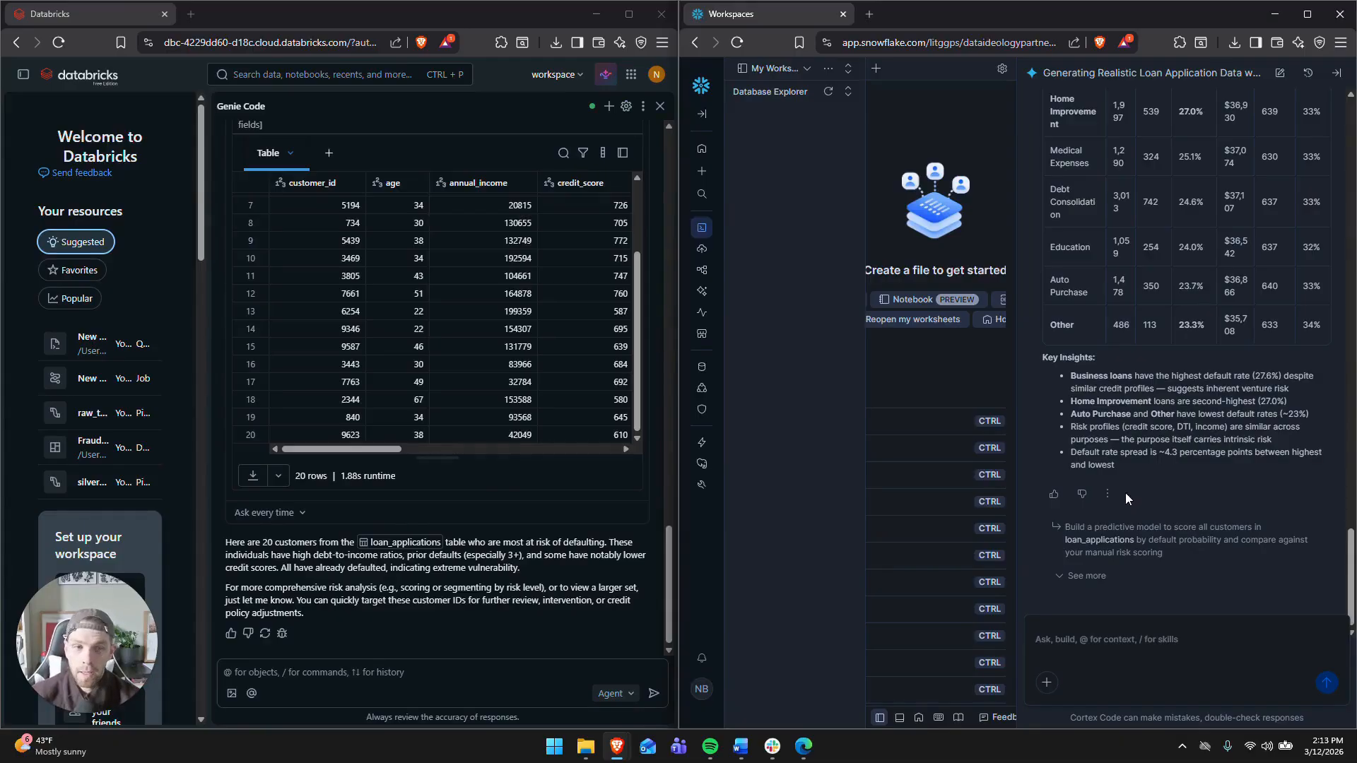
{"action": "scroll", "coordinate": [1118, 265], "scroll_direction": "up", "scroll_amount": 3}
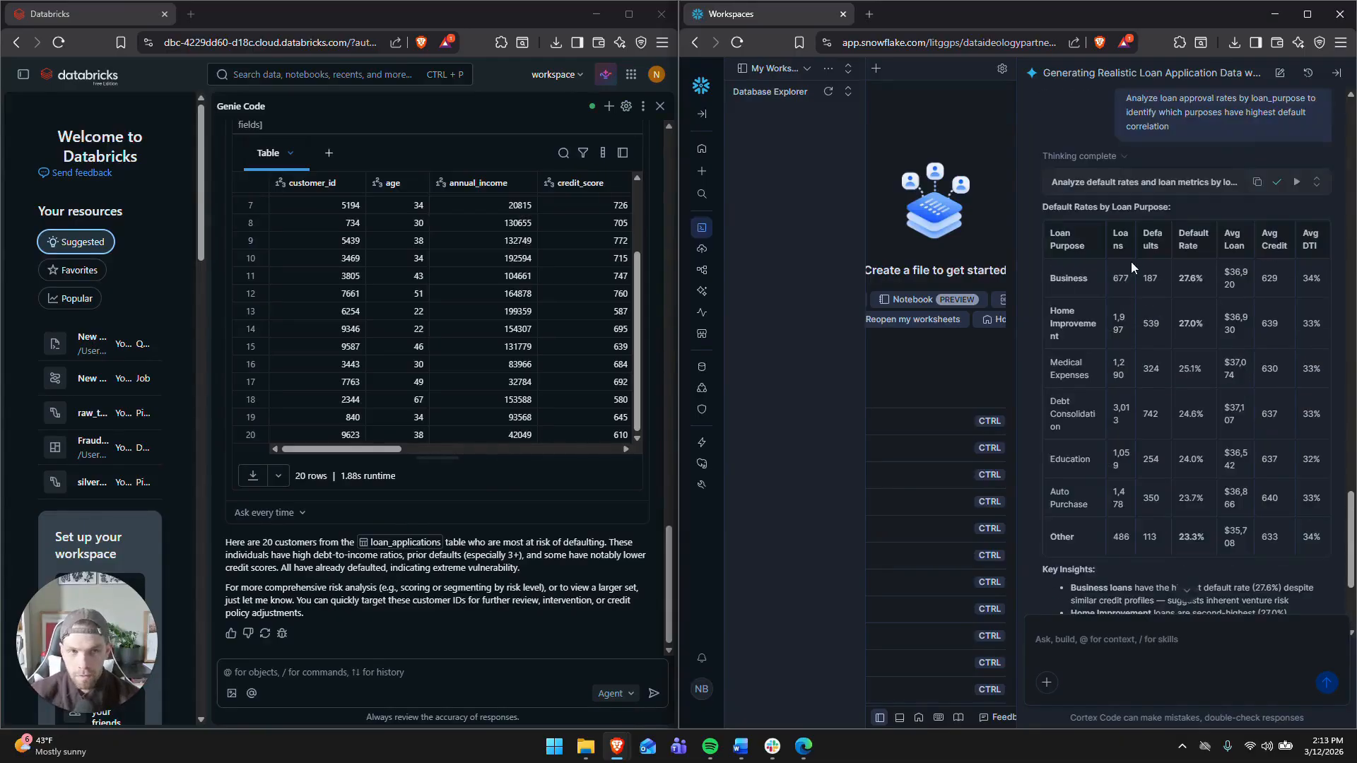
{"action": "scroll", "coordinate": [1131, 263], "scroll_direction": "down", "scroll_amount": 3}
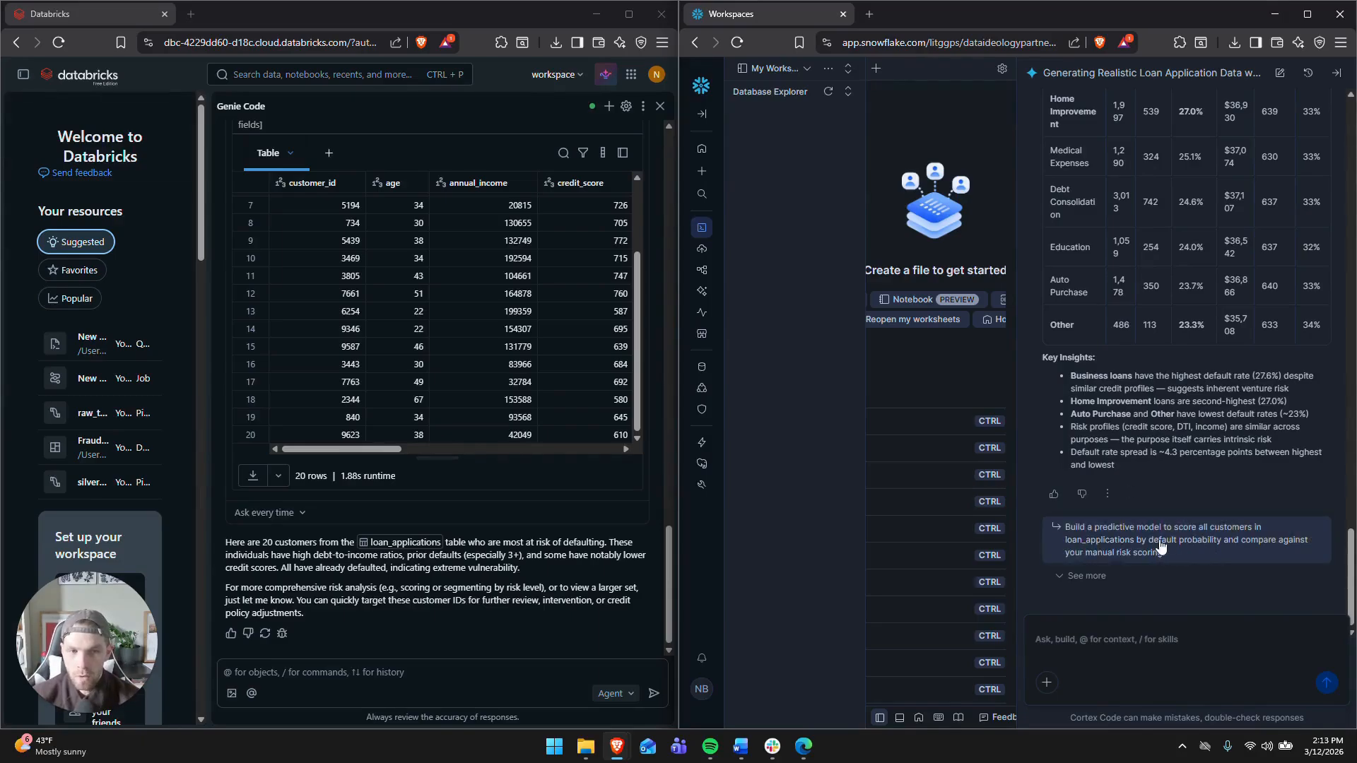
{"action": "left_click", "coordinate": [1085, 575]}
{"action": "scroll", "coordinate": [1114, 507], "scroll_direction": "down", "scroll_amount": 1}
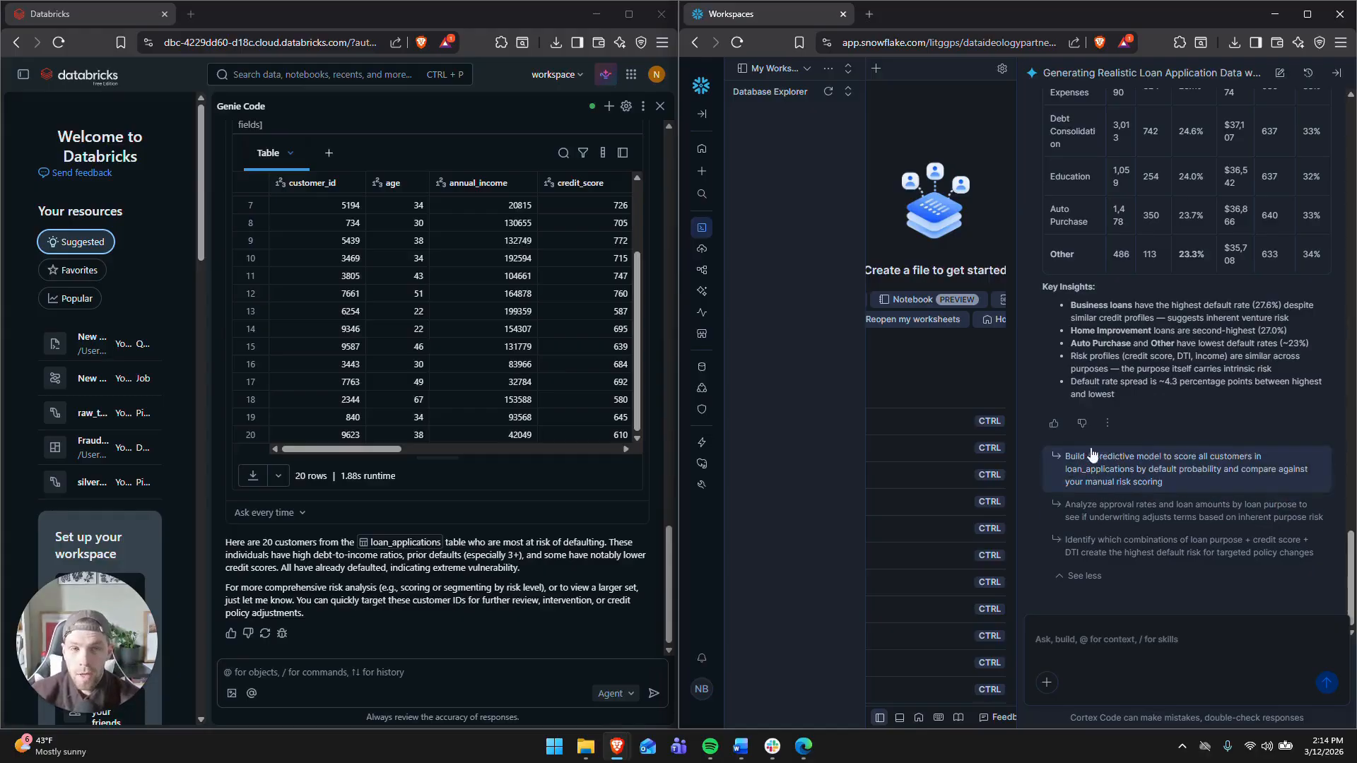
Step: Compare Snowflake's default rates by loan purpose table with Genie Code's result table of riskiest customers in Databricks
{"action": "scroll", "coordinate": [1095, 445], "scroll_direction": "up", "scroll_amount": 3}
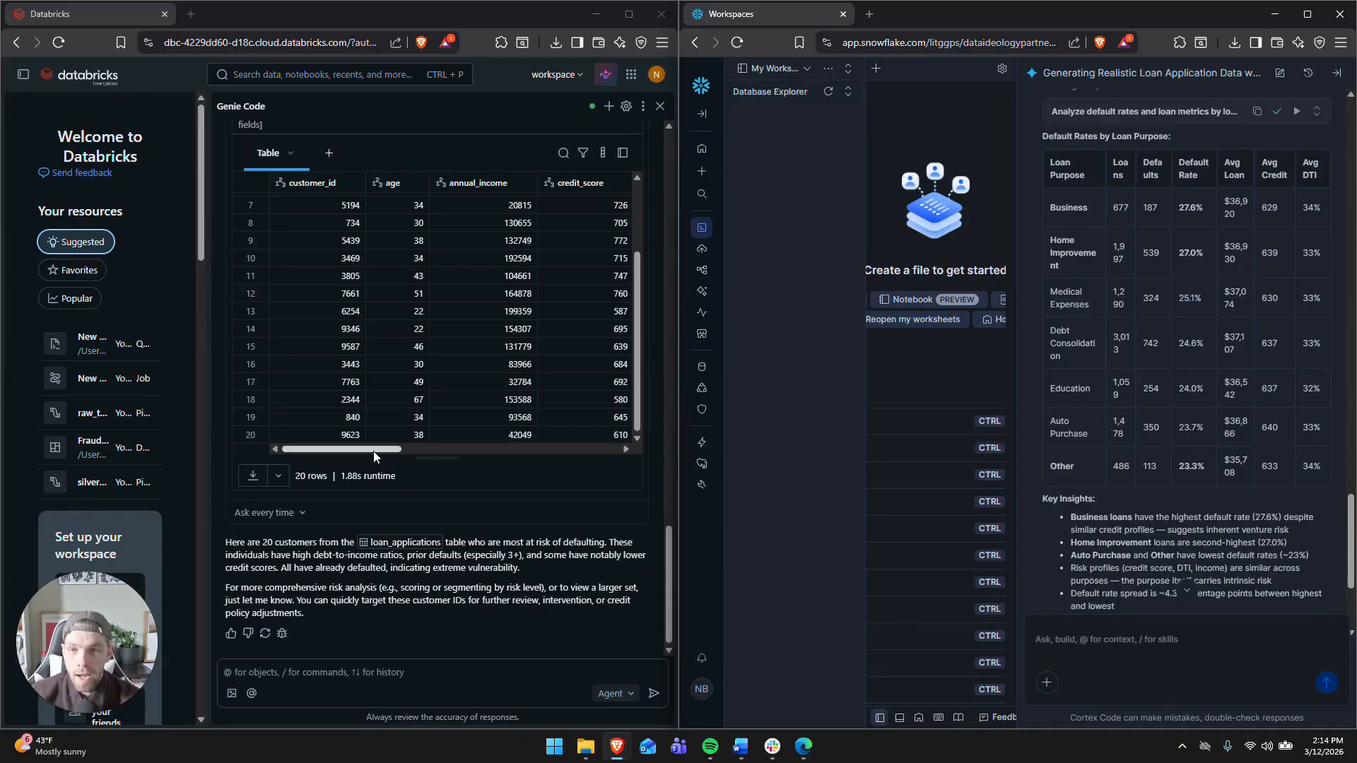
{"action": "left_click_drag", "start_coordinate": [508, 465], "coordinate": [296, 453]}
{"action": "scroll", "coordinate": [372, 451], "scroll_direction": "up", "scroll_amount": 3}
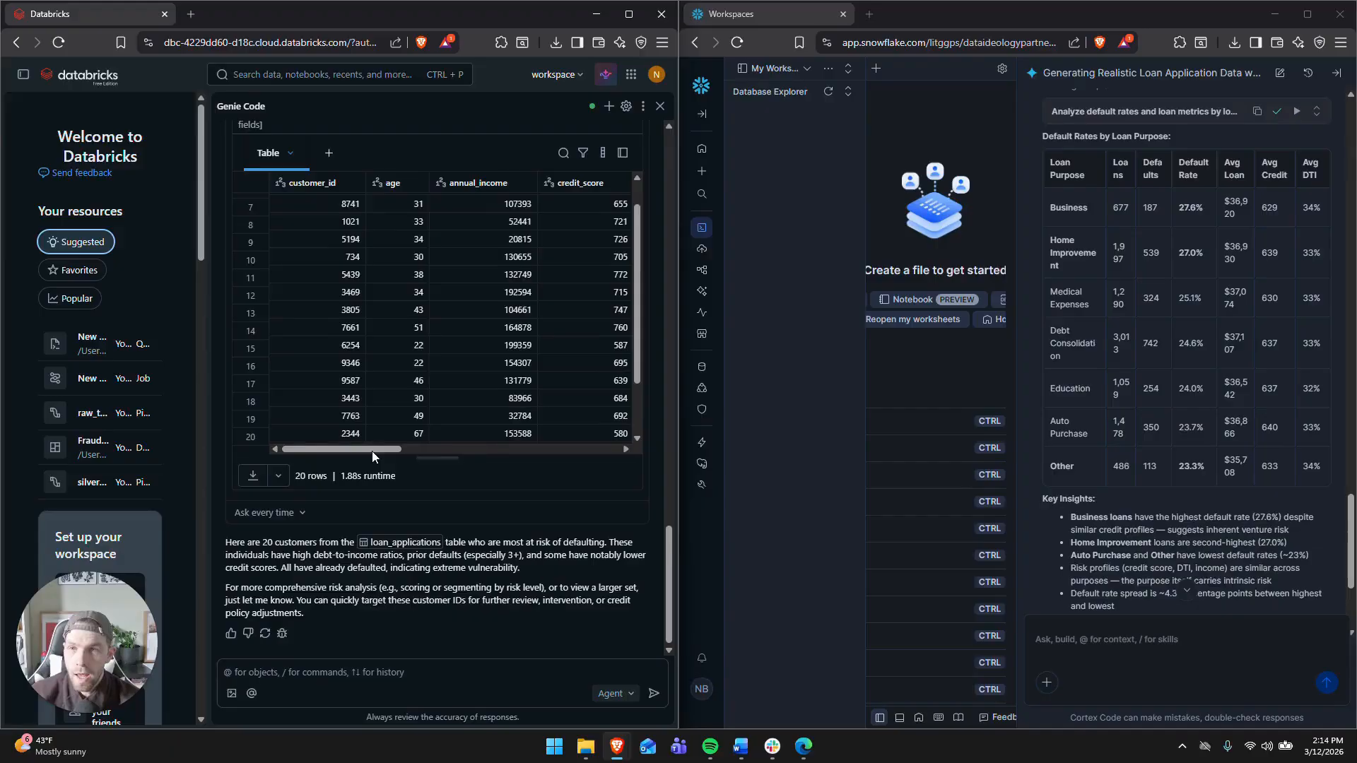